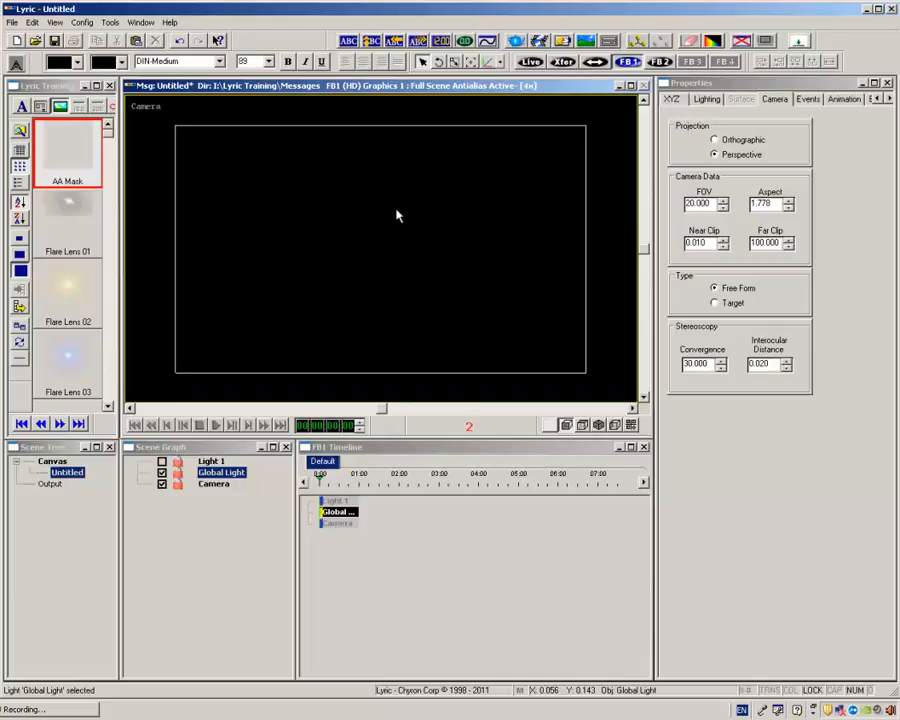
Add a Pod 3D object primitive to the scene and reposition it near the frame's lower edge.
left_click(110, 23)
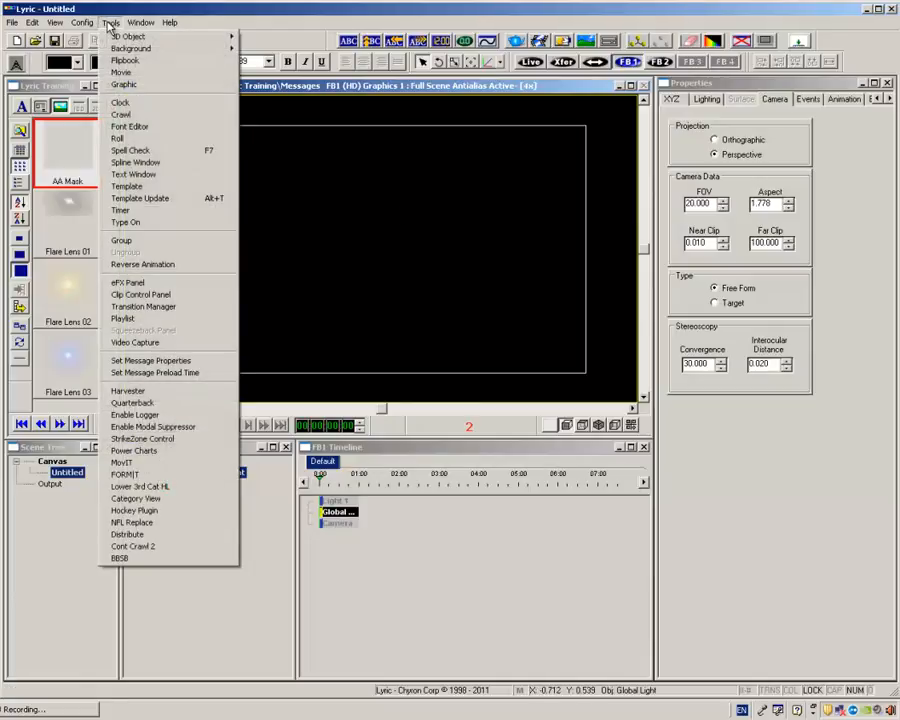
mouse_move(115, 36)
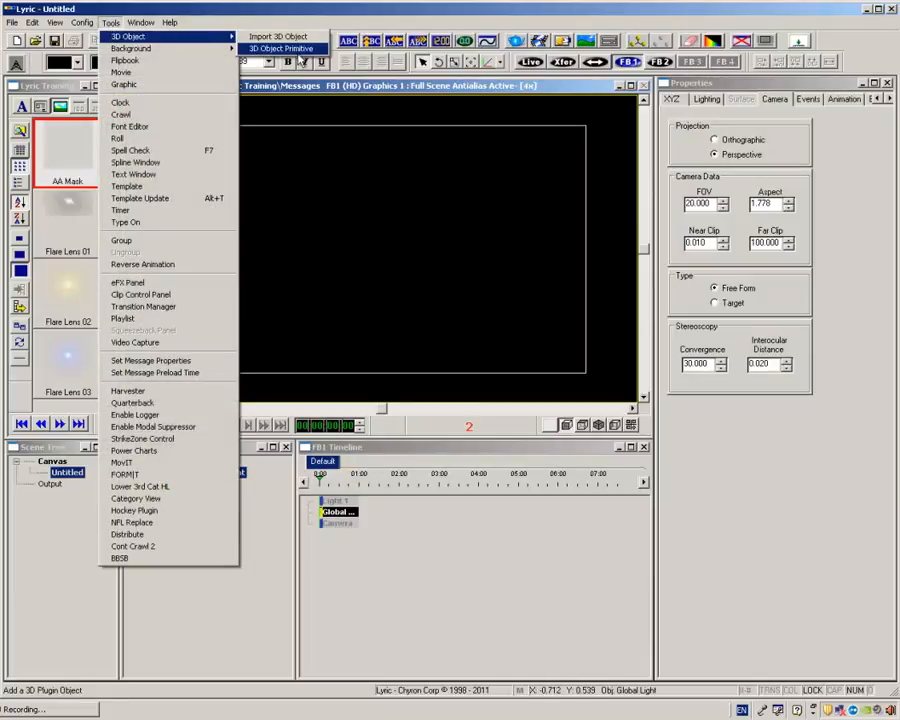
left_click(280, 50)
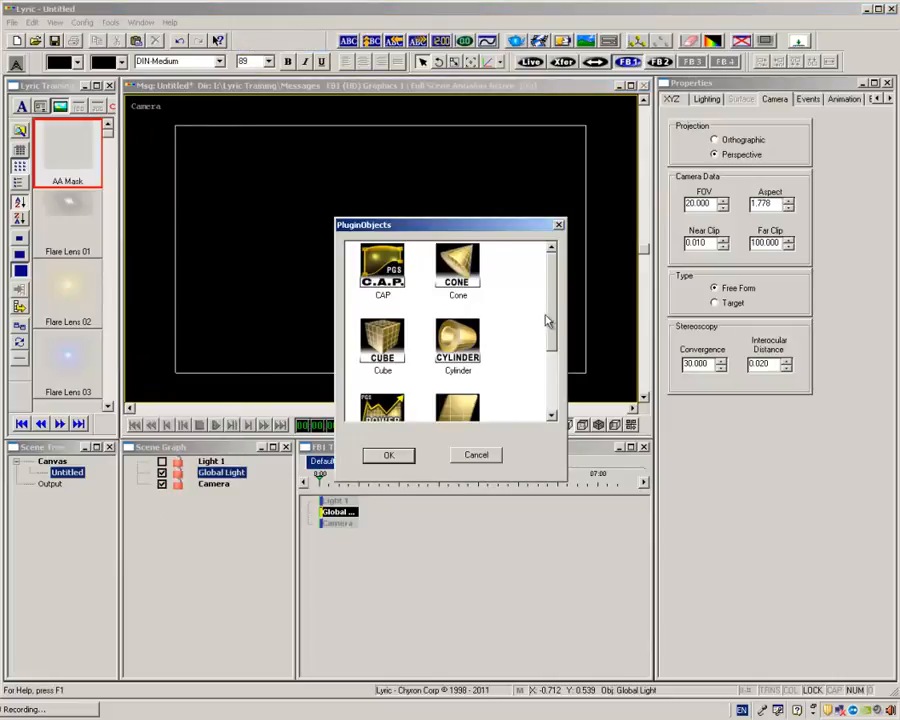
left_click_drag(551, 318, 547, 354)
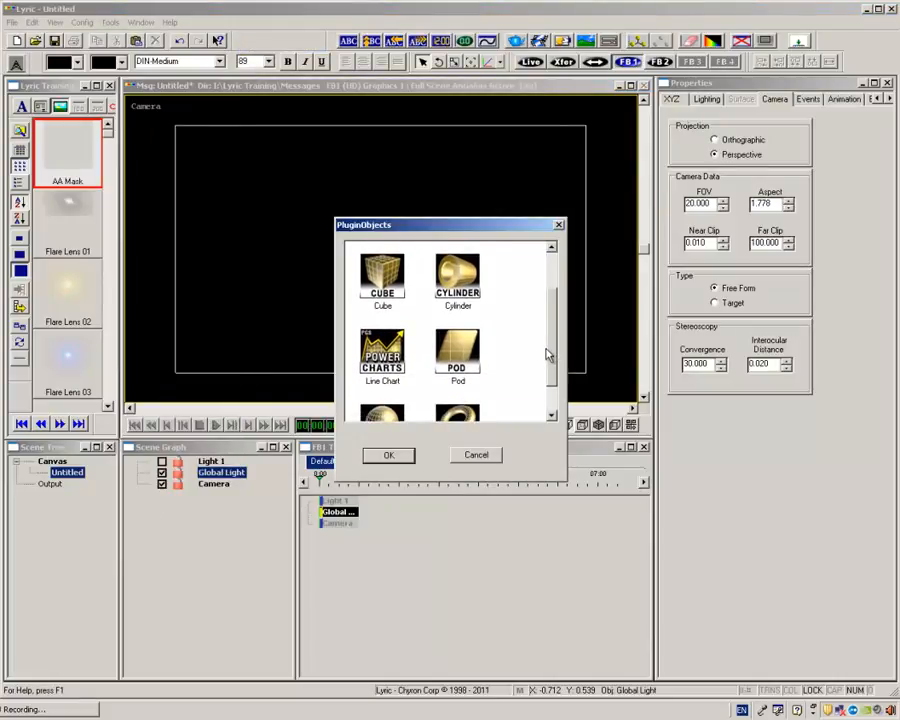
double_click(462, 354)
left_click_drag(478, 204, 352, 309)
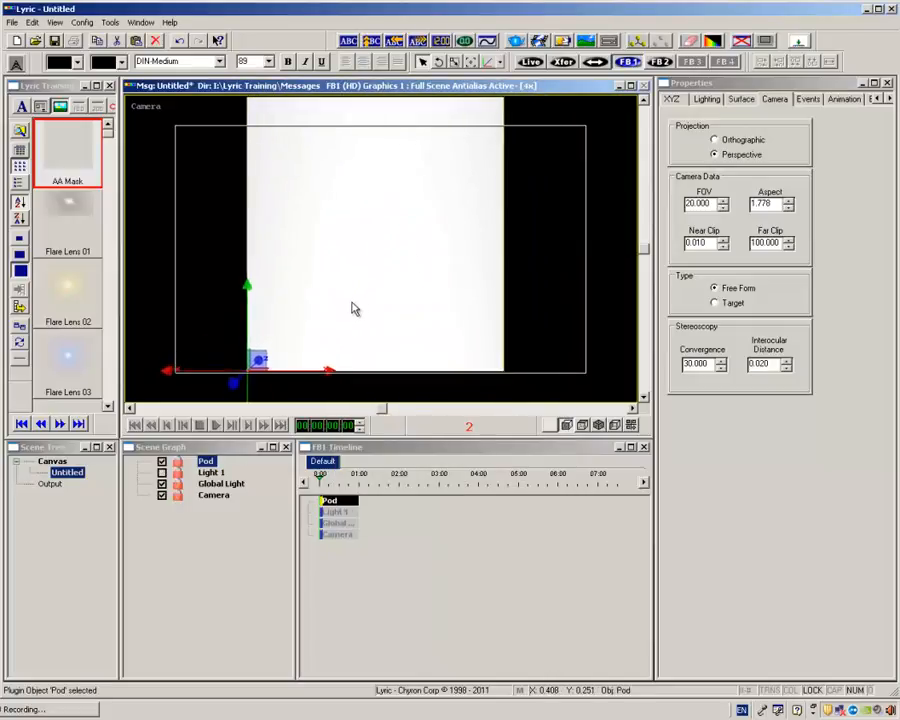
Flatten the pod into a thin bar by setting its Y scale to 0.100.
right_click(795, 266)
left_click(800, 329)
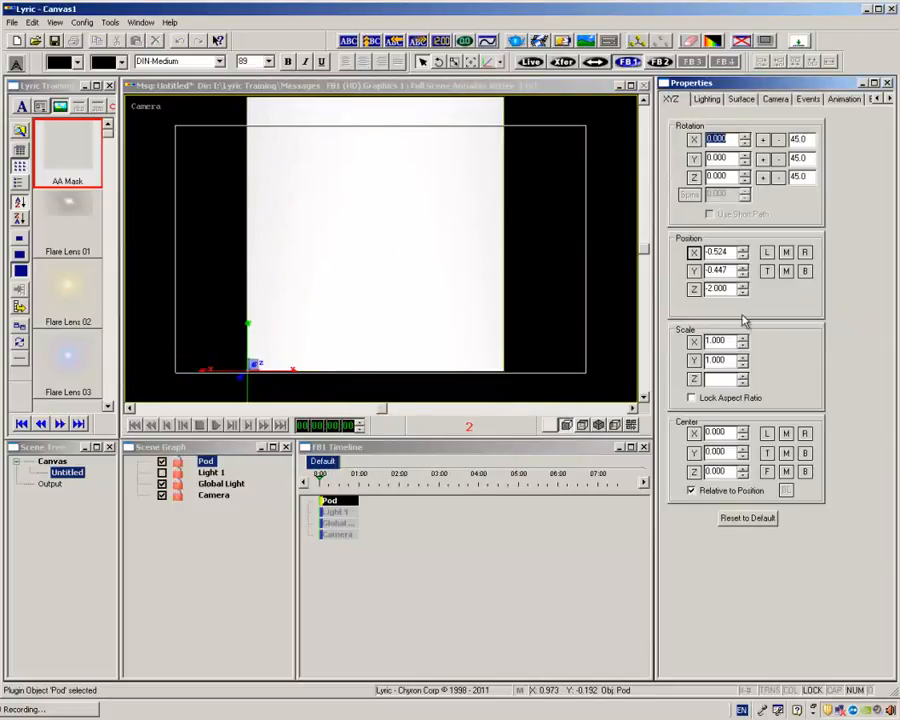
left_click(743, 366)
left_click(743, 366)
left_click(743, 366)
left_click(743, 366)
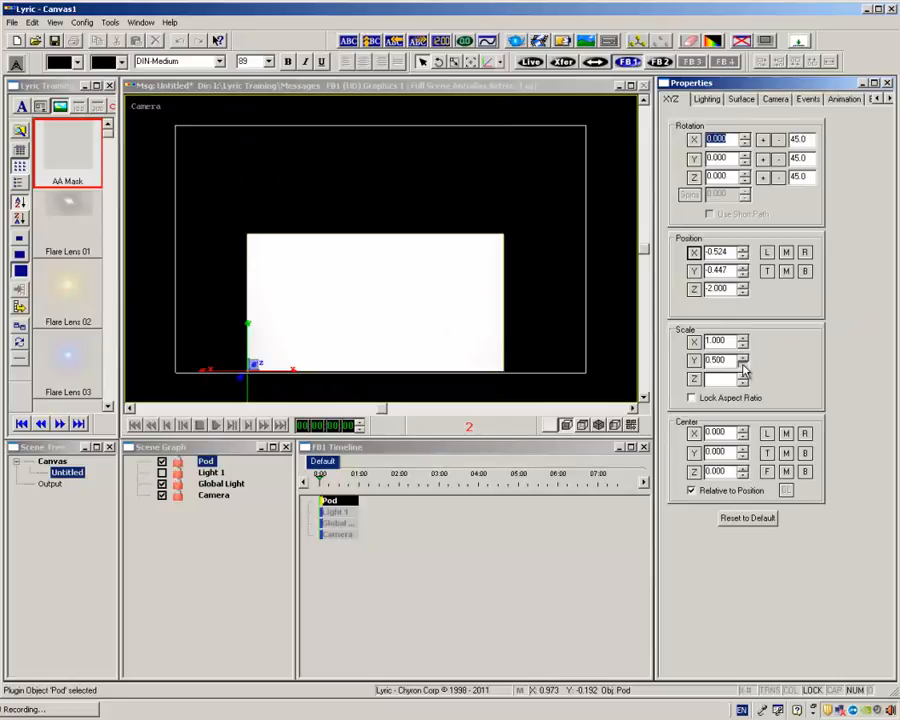
left_click(743, 366)
left_click(743, 366)
left_click(743, 366)
left_click(743, 368)
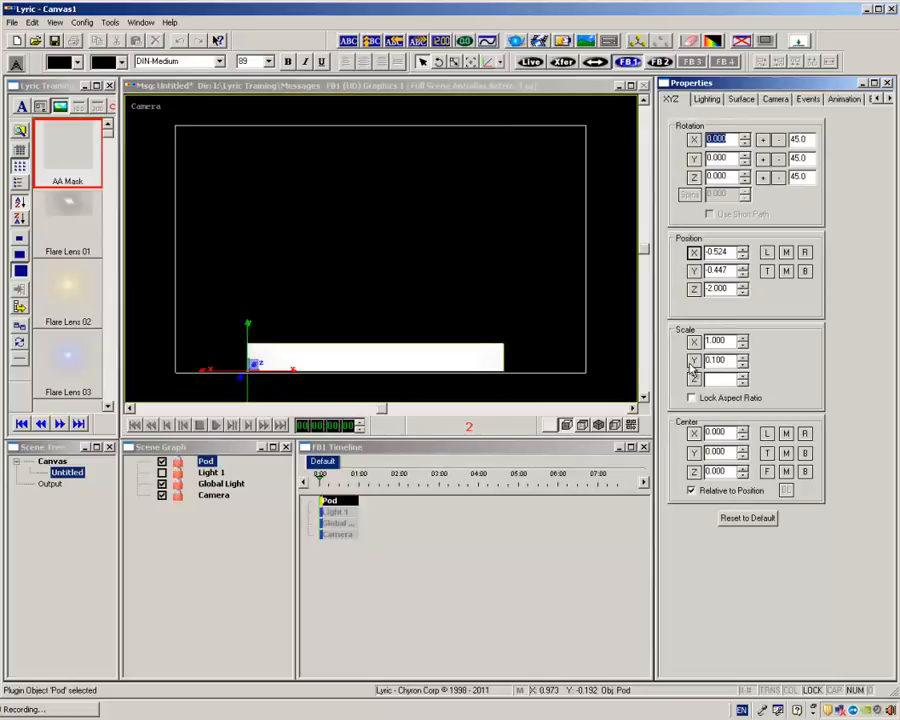
Set the pod's X scale to 0.600 and place it over the frame's upper-left corner, at about X -0.956, Y 0.304.
left_click_drag(464, 360, 447, 307)
left_click_drag(731, 343, 708, 341)
left_click_drag(275, 301, 211, 151)
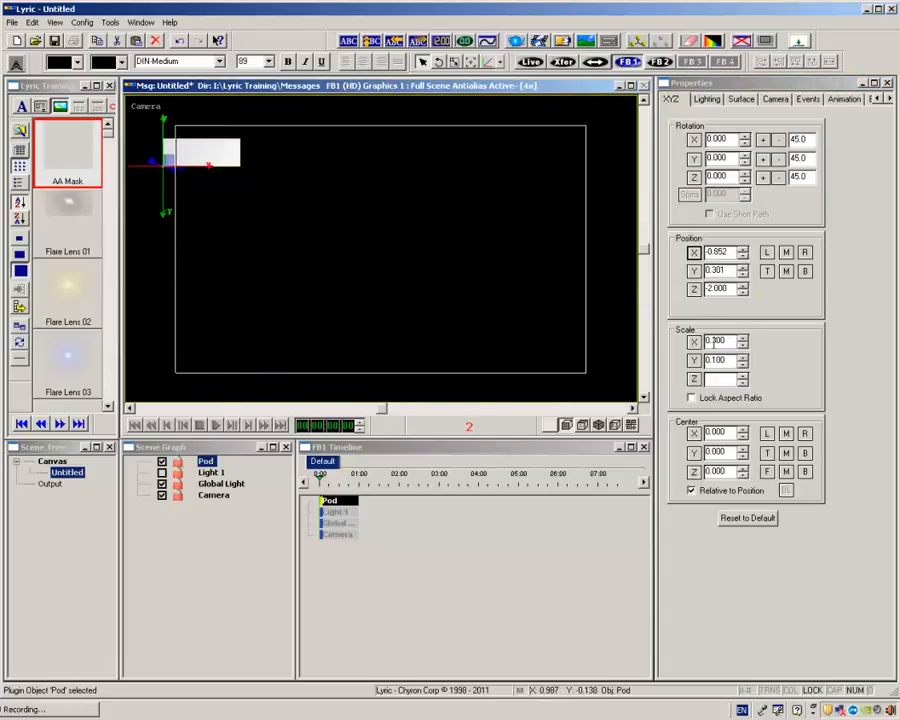
left_click(744, 346)
left_click(743, 340)
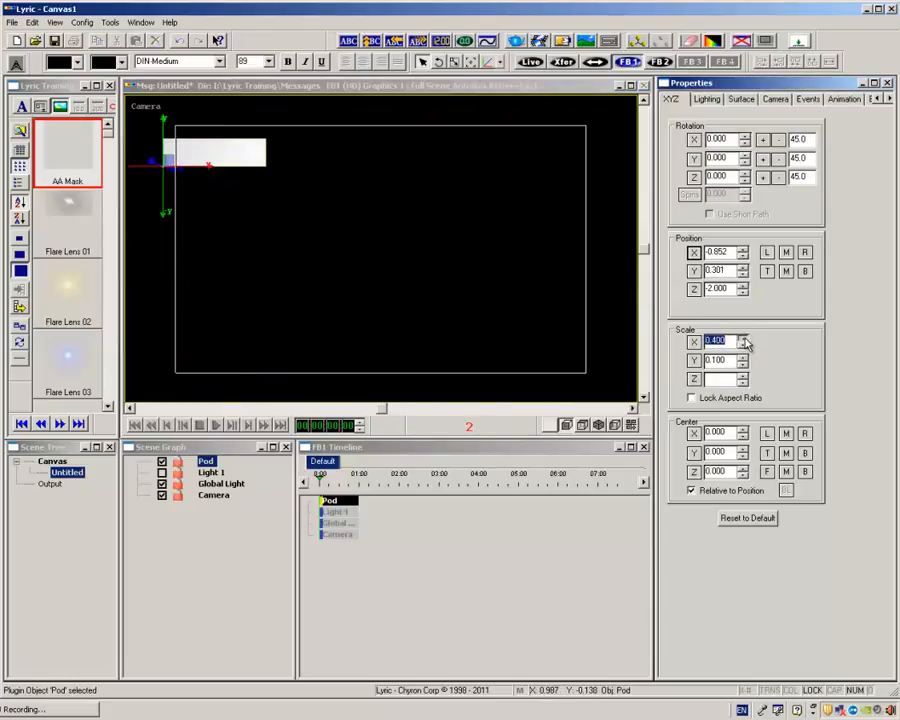
left_click(743, 340)
left_click(743, 340)
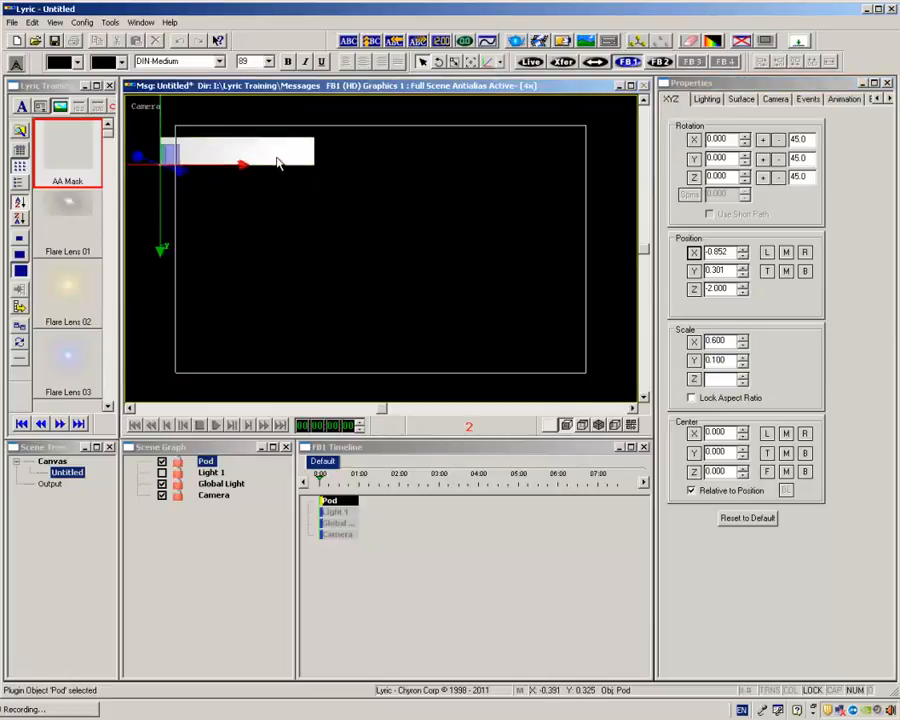
mouse_move(277, 161)
left_mouse_down()
mouse_move(237, 152)
mouse_move(279, 170)
left_mouse_up()
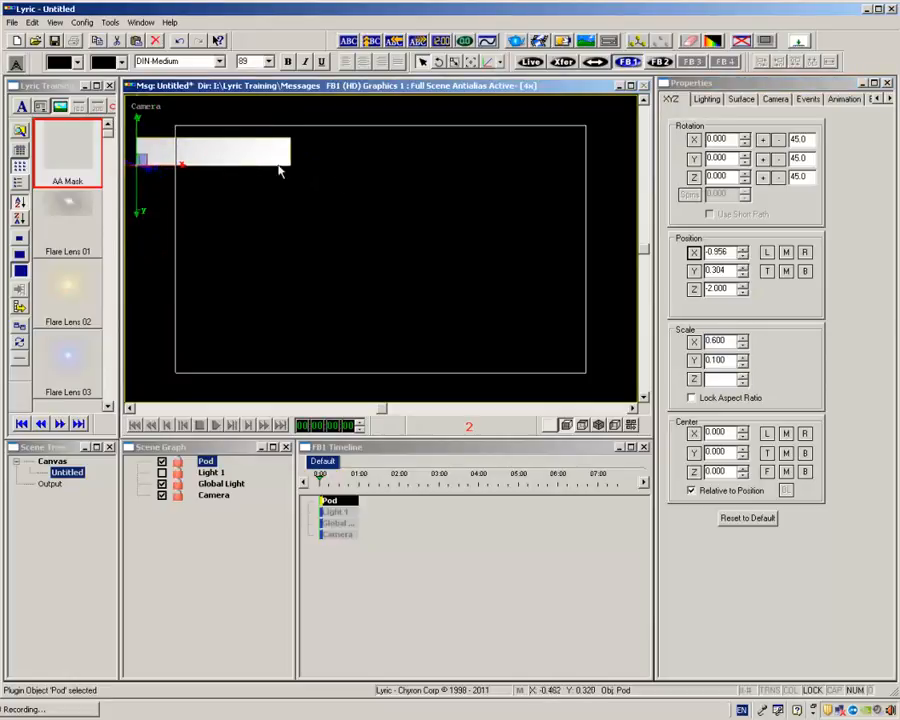
Slant the pod's ends by setting its Skew parameter to about 0.032.
left_click(752, 118)
right_click(692, 120)
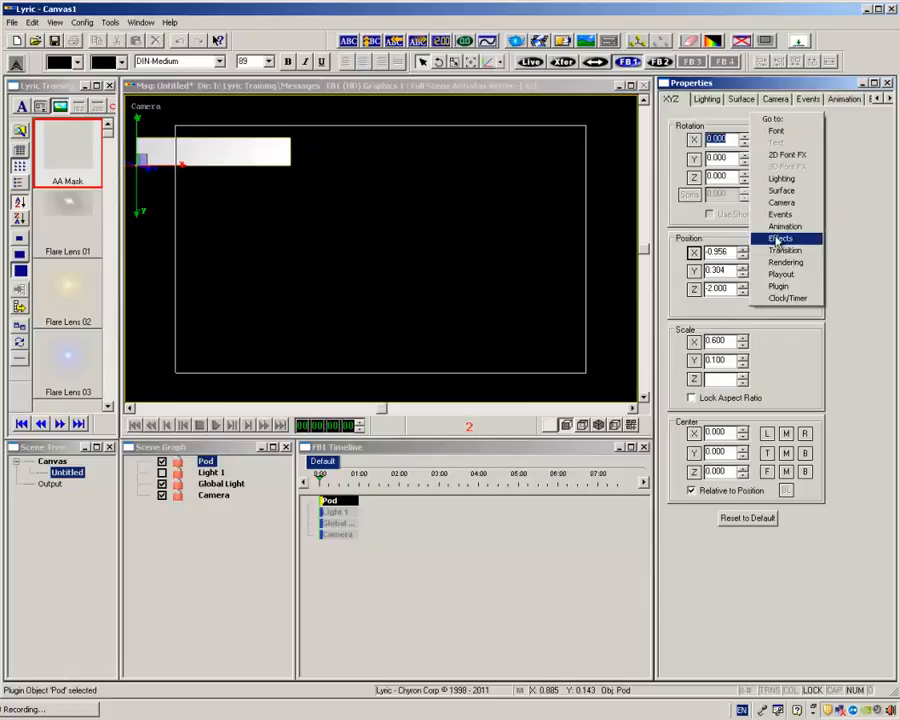
left_click(752, 284)
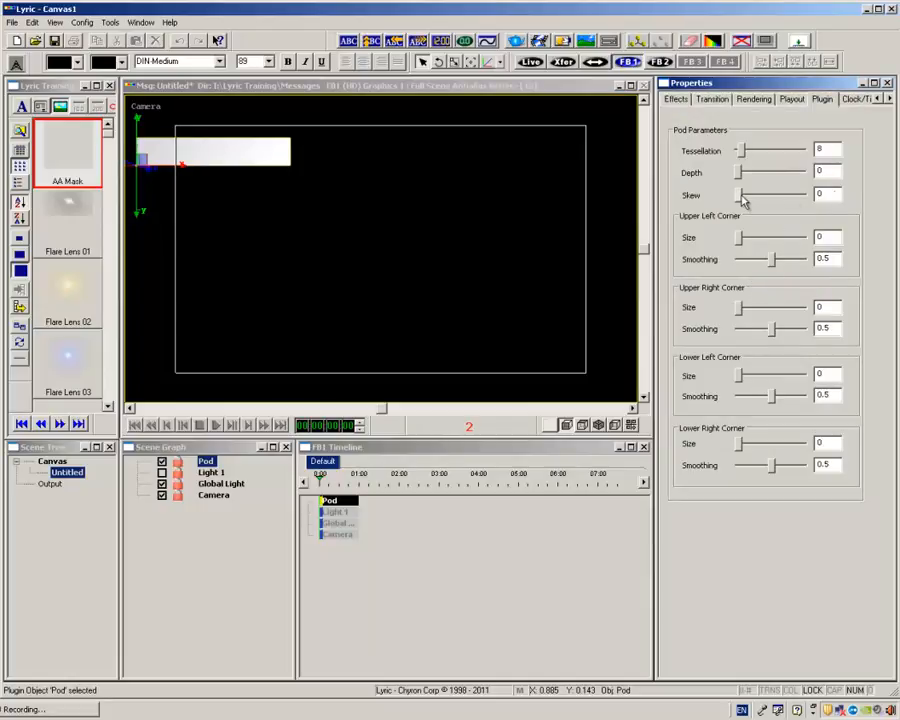
left_click_drag(742, 200, 745, 201)
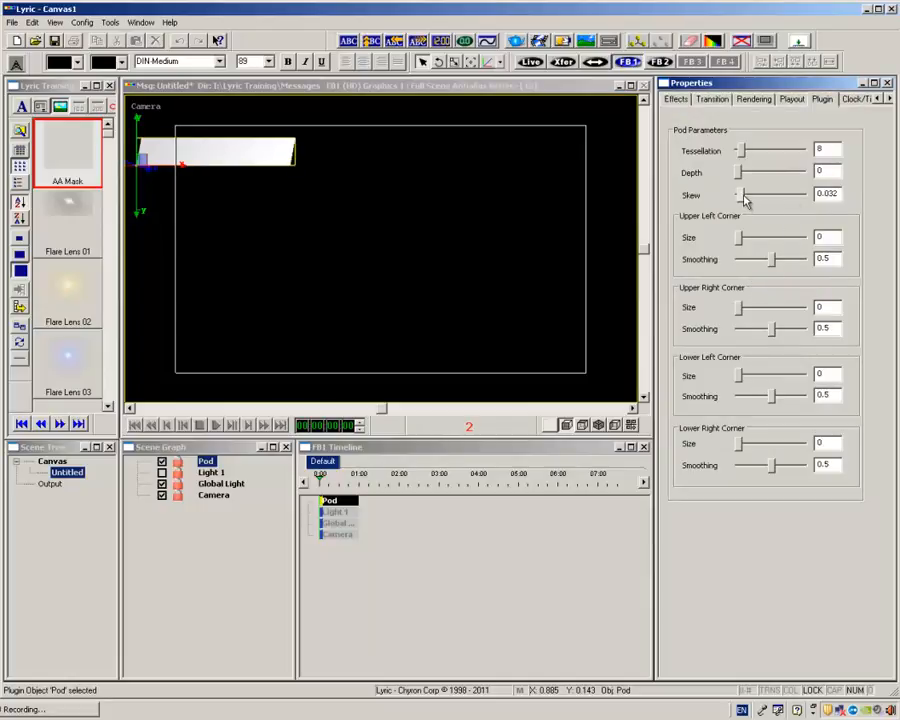
Apply the TX Linear Black 04 image as the pod's first texture and set its X scale to 0.740.
right_click(733, 120)
left_click(752, 205)
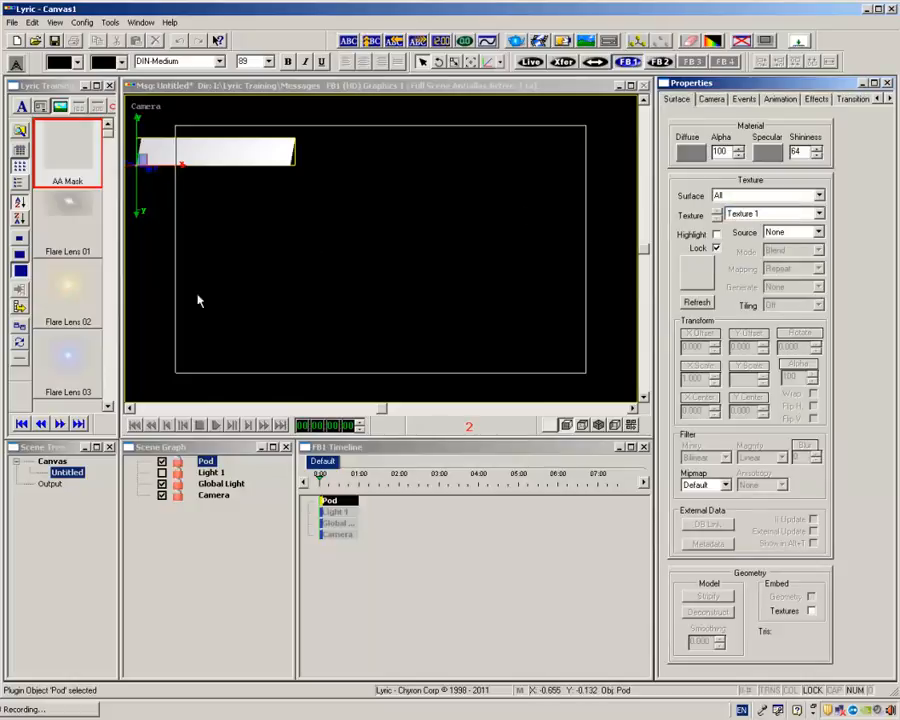
left_click(61, 426)
left_click(61, 426)
left_click(61, 426)
left_click(61, 426)
left_click(61, 426)
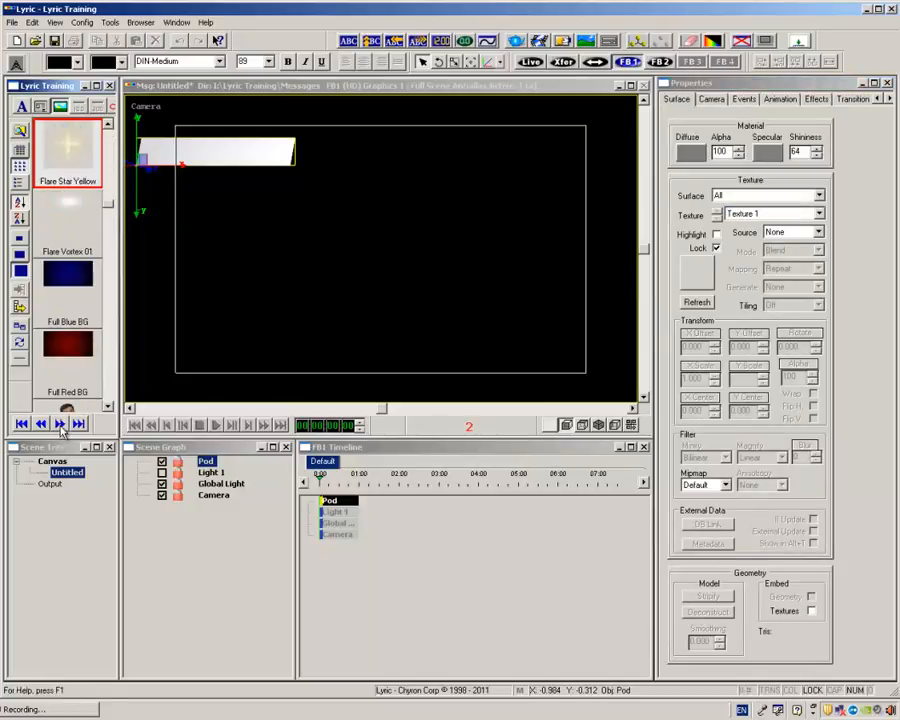
left_click(61, 426)
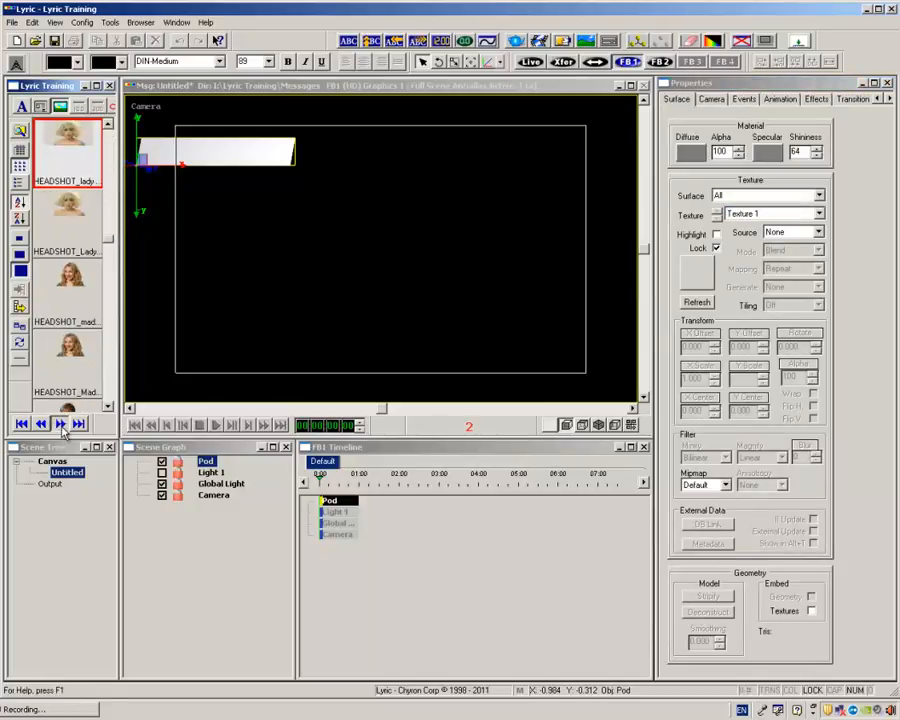
left_click(61, 426)
left_click(61, 426)
left_click(61, 426)
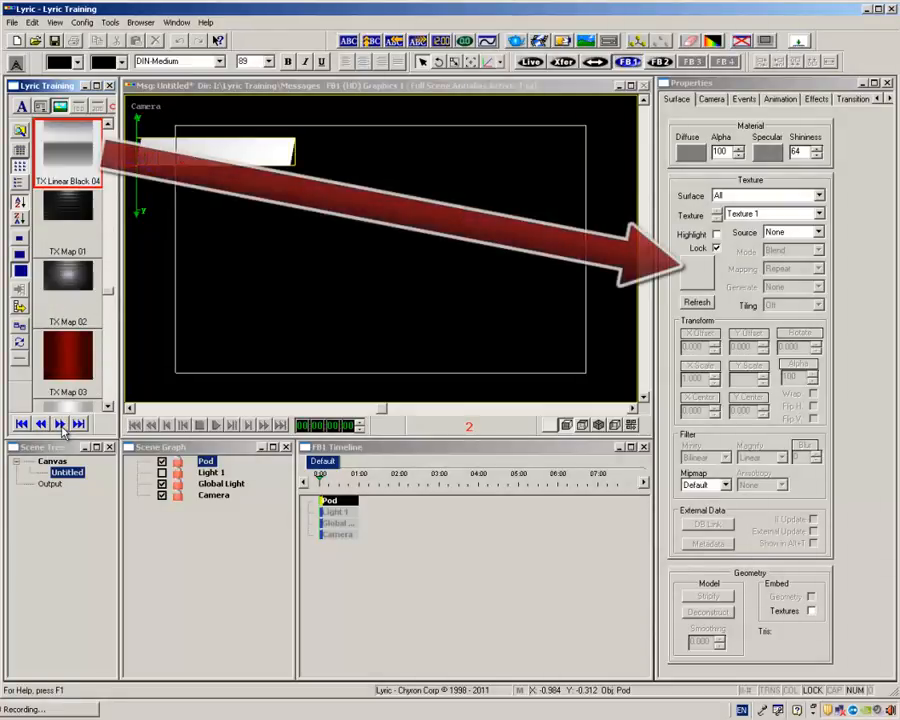
left_click_drag(68, 153, 715, 287)
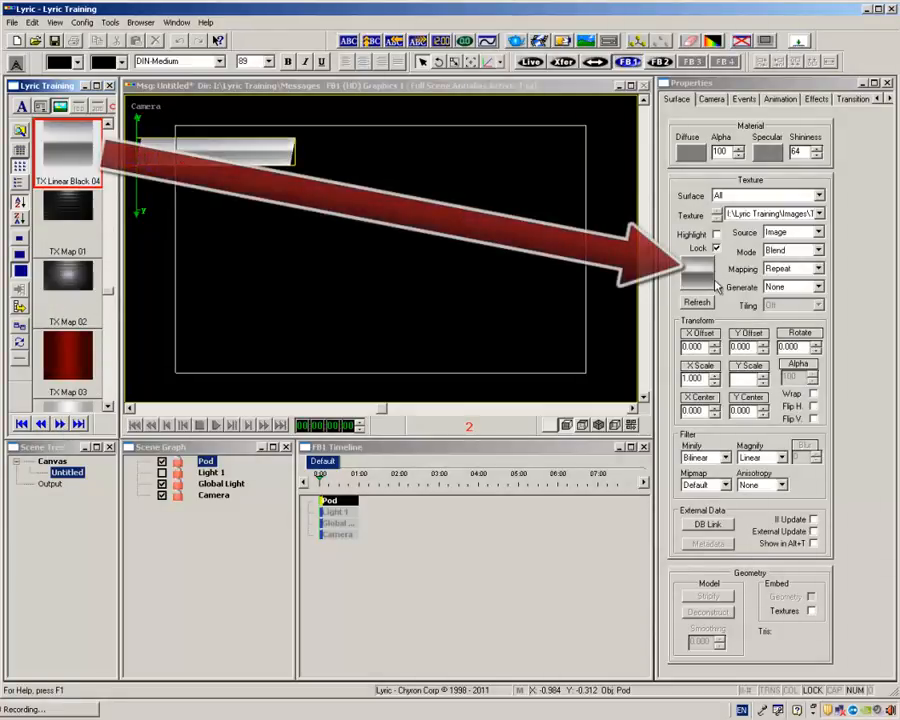
left_click_drag(695, 382, 693, 381)
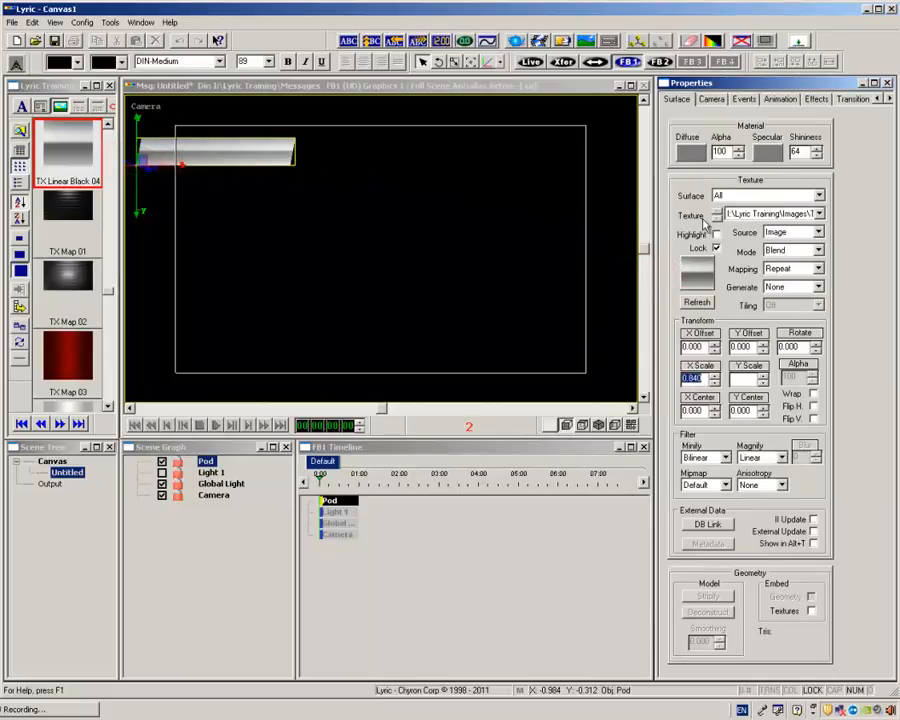
left_click_drag(694, 379, 695, 378)
Set the pod's diffuse material colour to dark red with hue 0, saturation 240 and luminance 82.
left_click(690, 153)
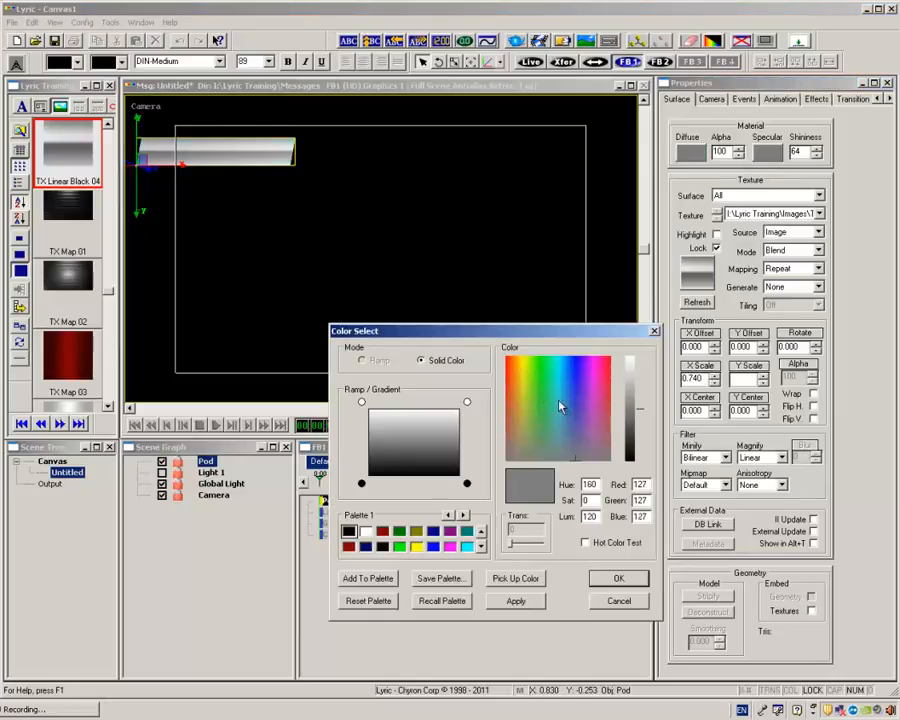
left_click_drag(560, 406, 484, 352)
left_click_drag(640, 412, 640, 427)
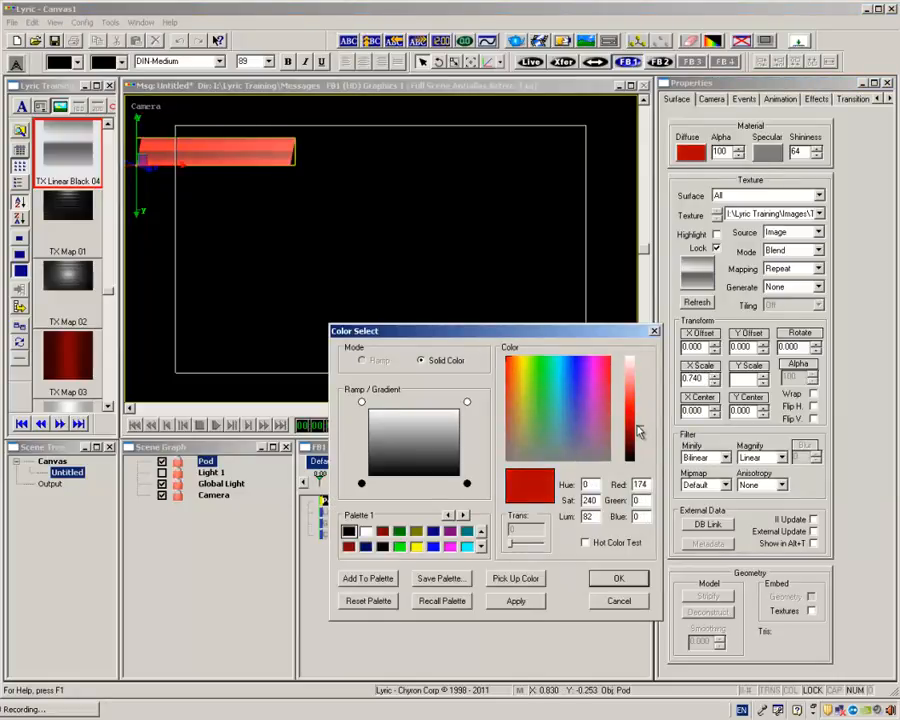
left_click(628, 580)
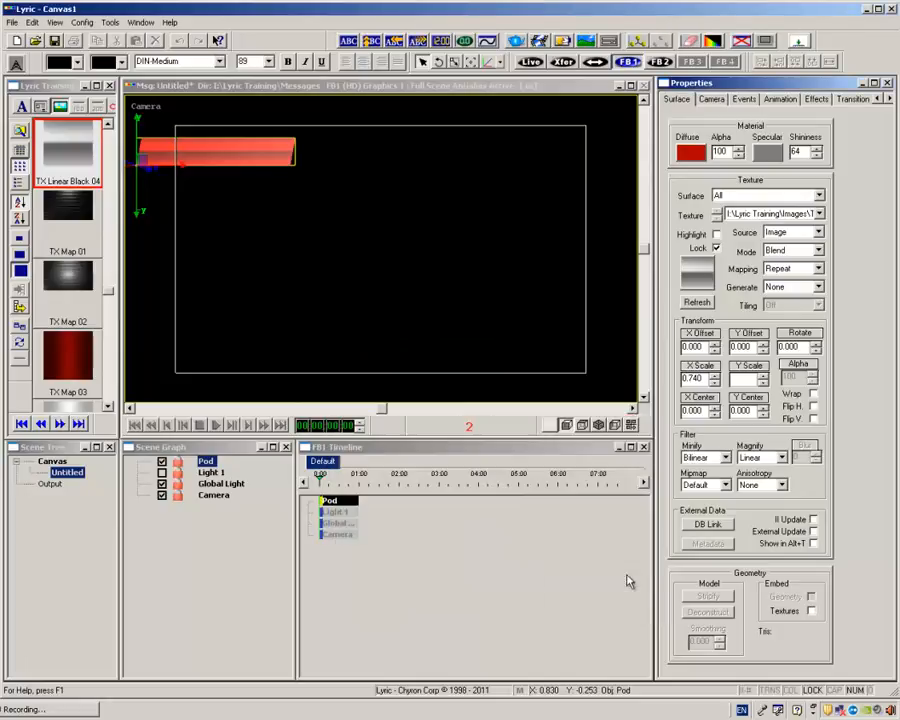
Darken the pod's specular colour to a near-black grey.
left_click(767, 151)
left_click_drag(640, 415, 640, 448)
left_click(620, 578)
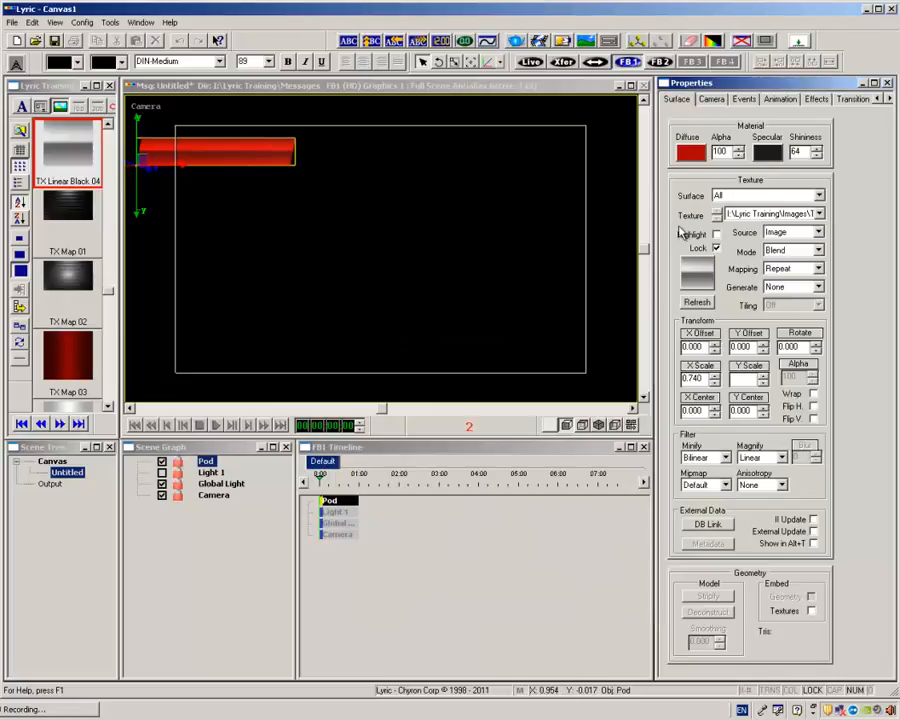
Apply the TX Gradient 01 image to the pod as Texture 2.
left_click(42, 427)
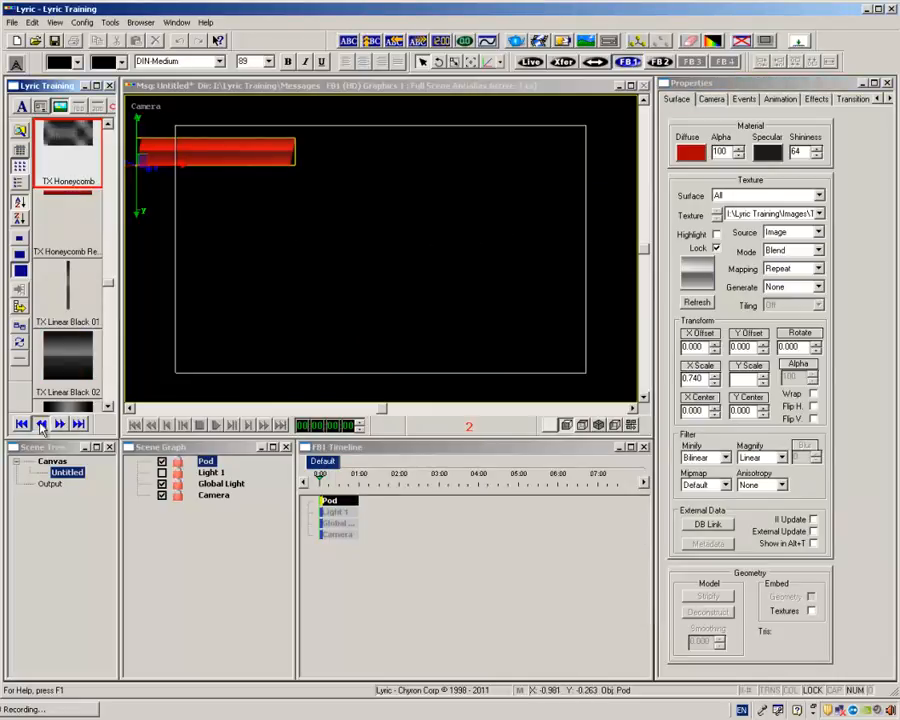
left_click(42, 428)
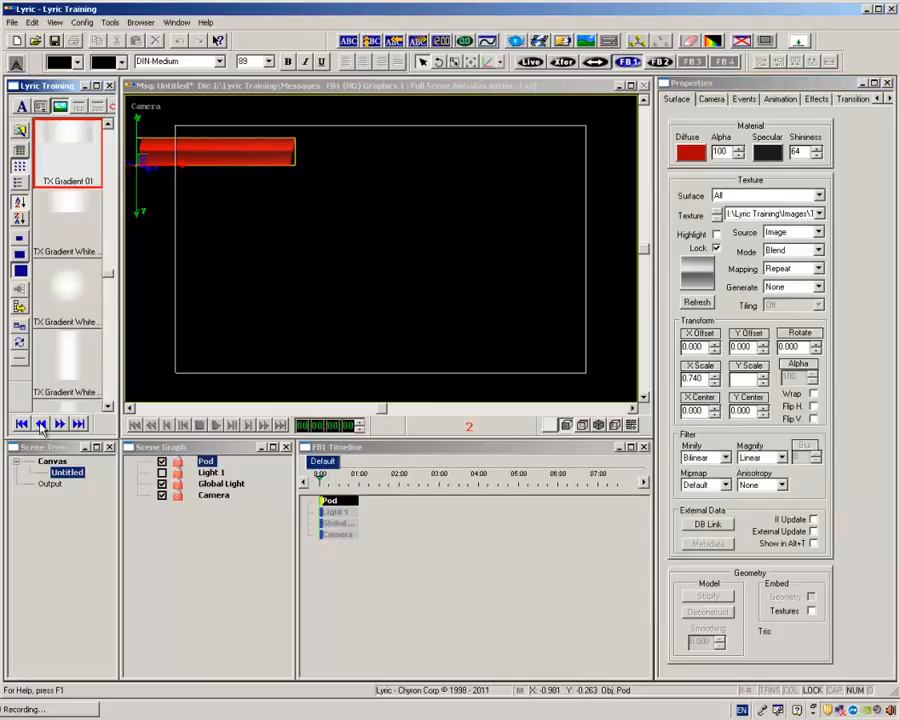
left_click(820, 214)
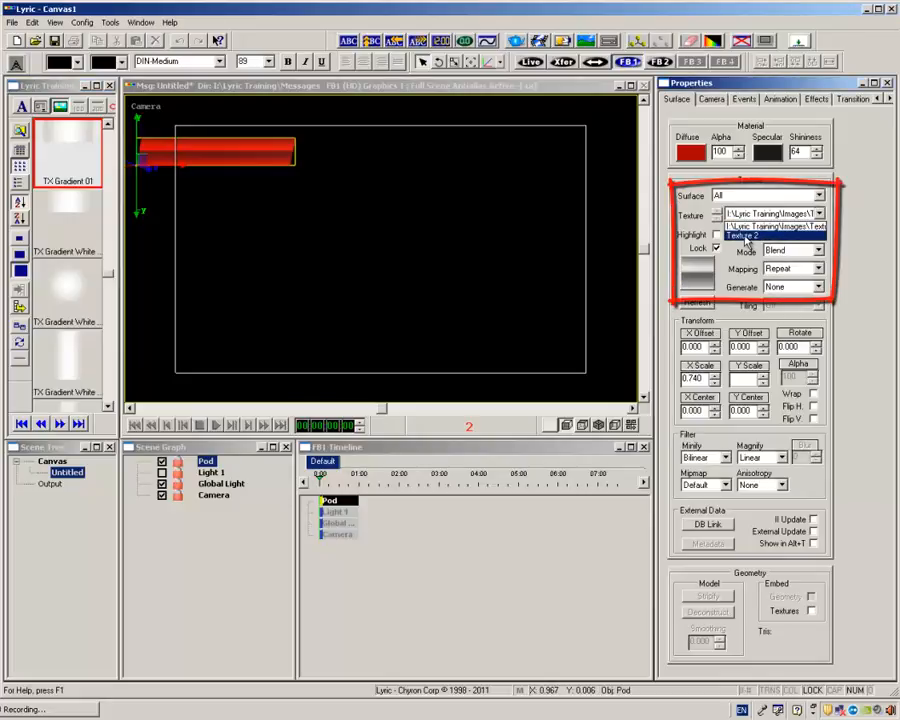
left_click(744, 237)
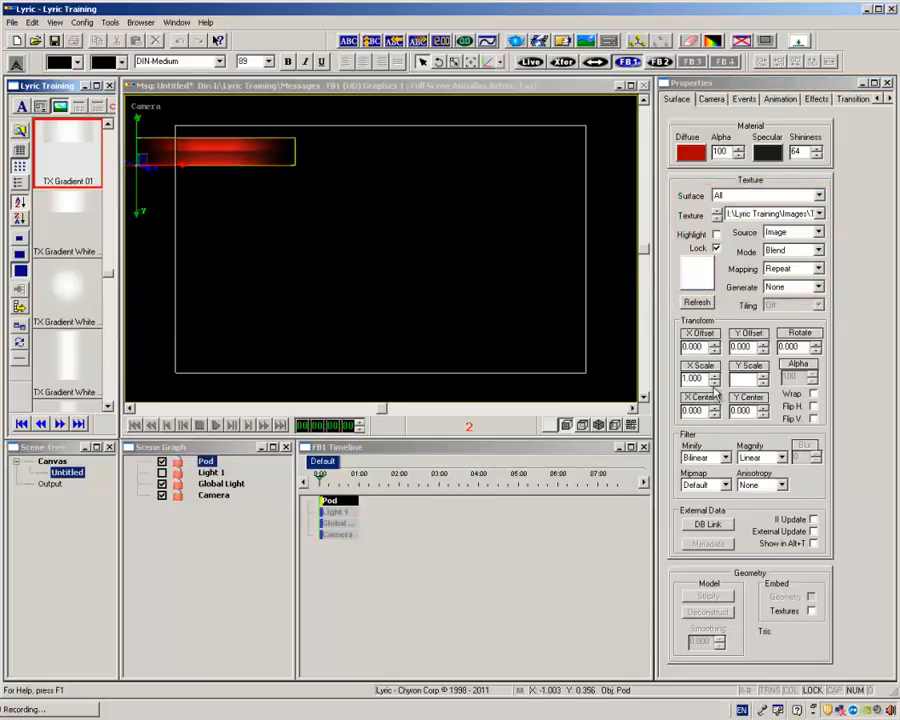
Set the gradient texture's X scale to 0.600 and X offset to 0.052, and move the pod up-left to the frame's upper edge.
left_click(714, 383)
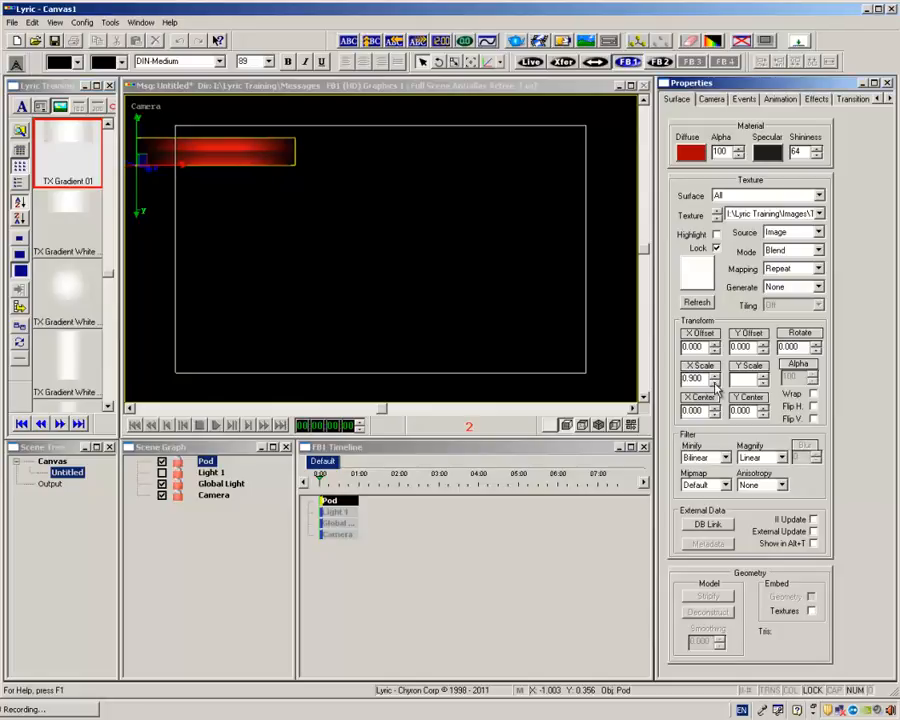
left_click(714, 383)
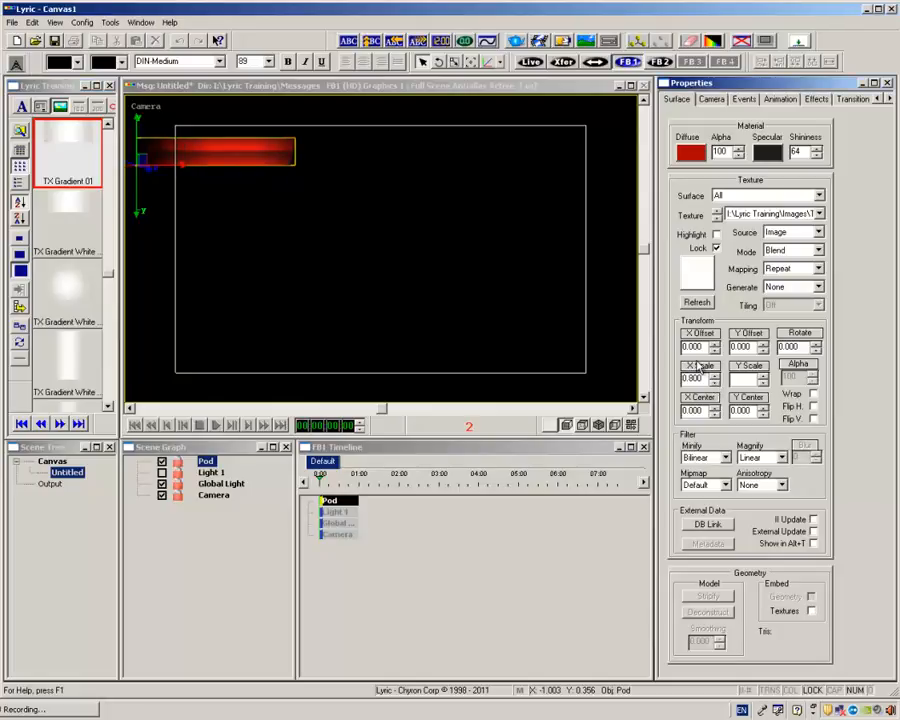
left_click_drag(697, 347, 678, 347)
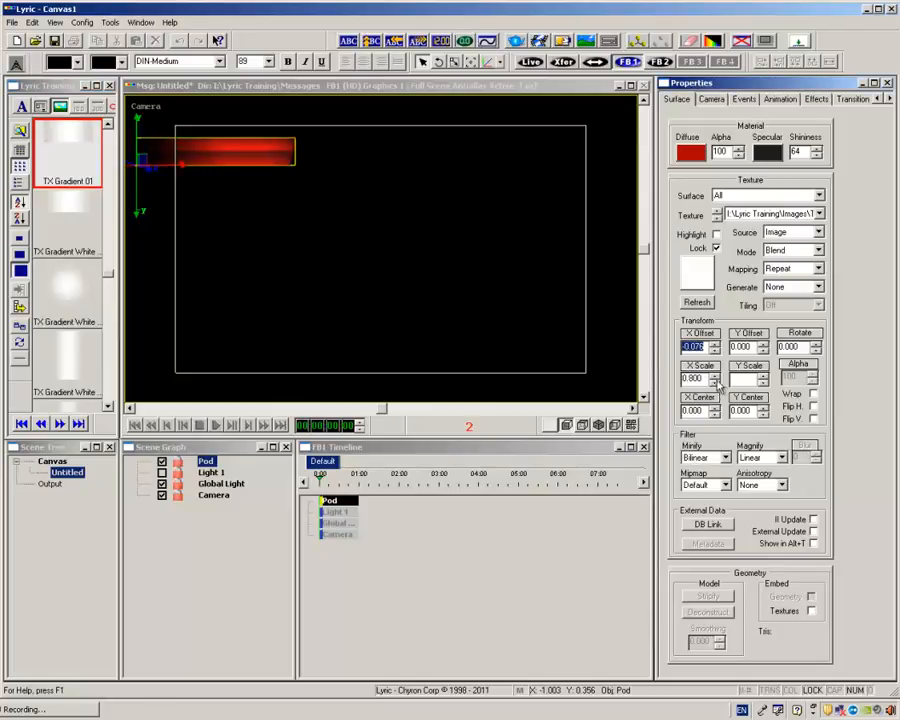
left_click(714, 383)
left_click(714, 383)
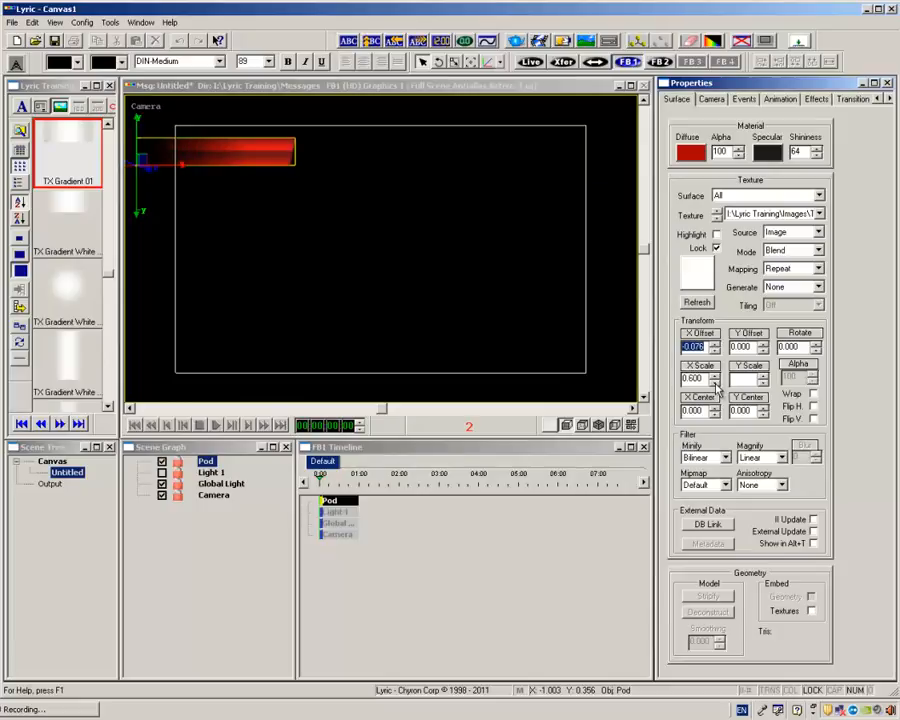
mouse_move(692, 347)
left_mouse_down()
mouse_move(745, 347)
mouse_move(736, 347)
left_mouse_up()
left_click_drag(272, 163, 248, 152)
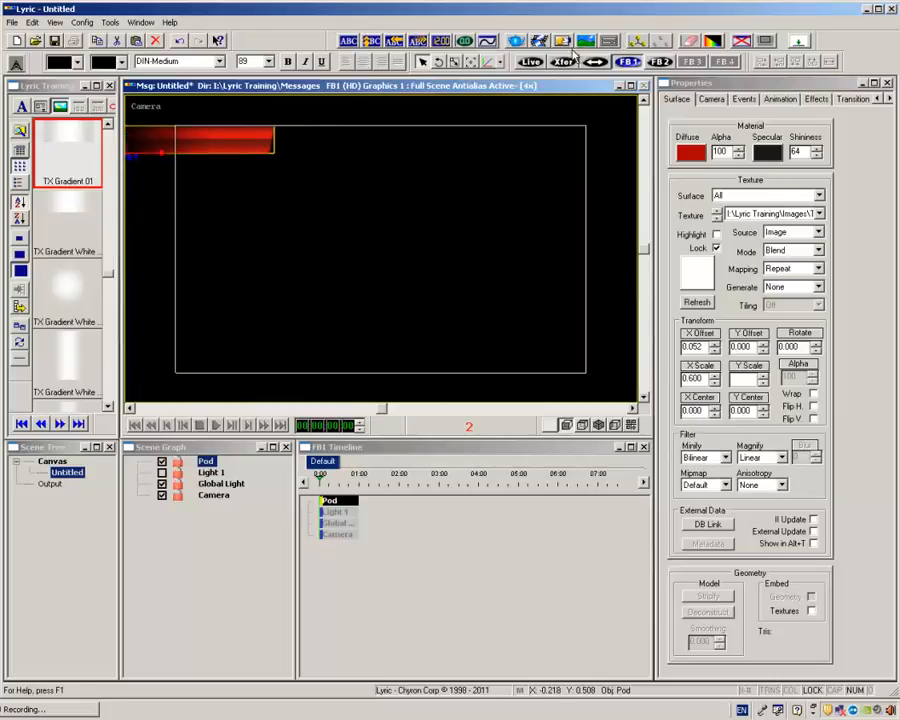
Add a 3D template text reading LIVE and set its face colour to solid white.
left_click(608, 40)
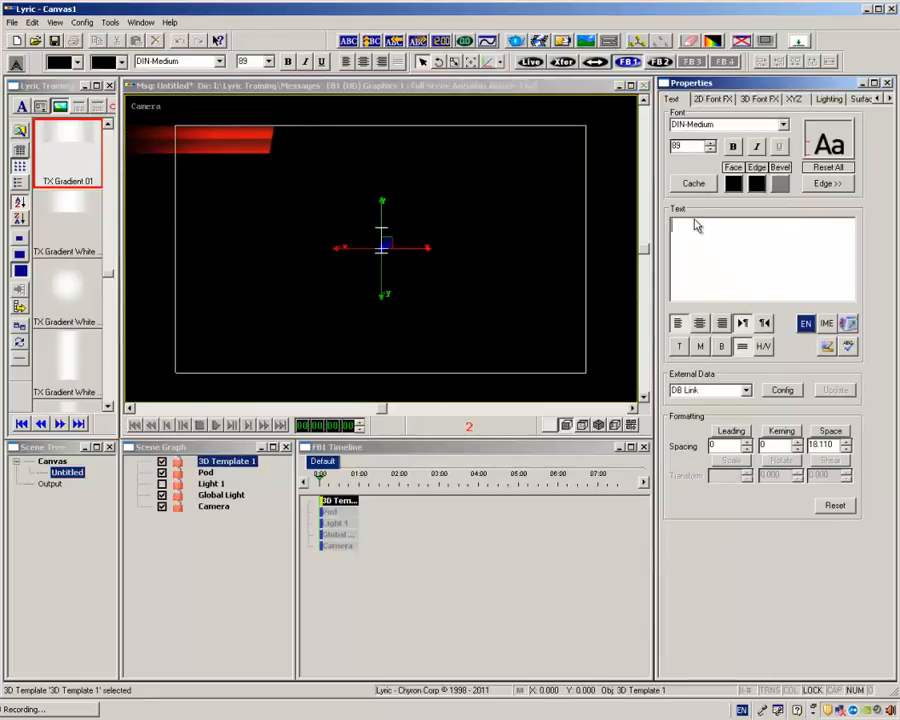
type("LIVE")
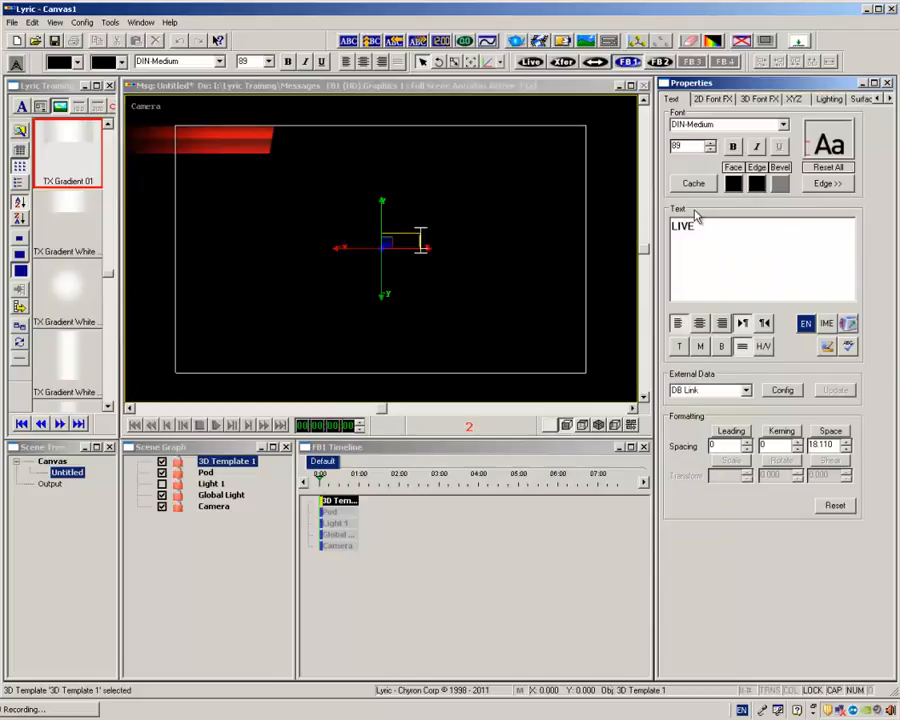
left_click_drag(708, 224, 660, 221)
left_click(737, 183)
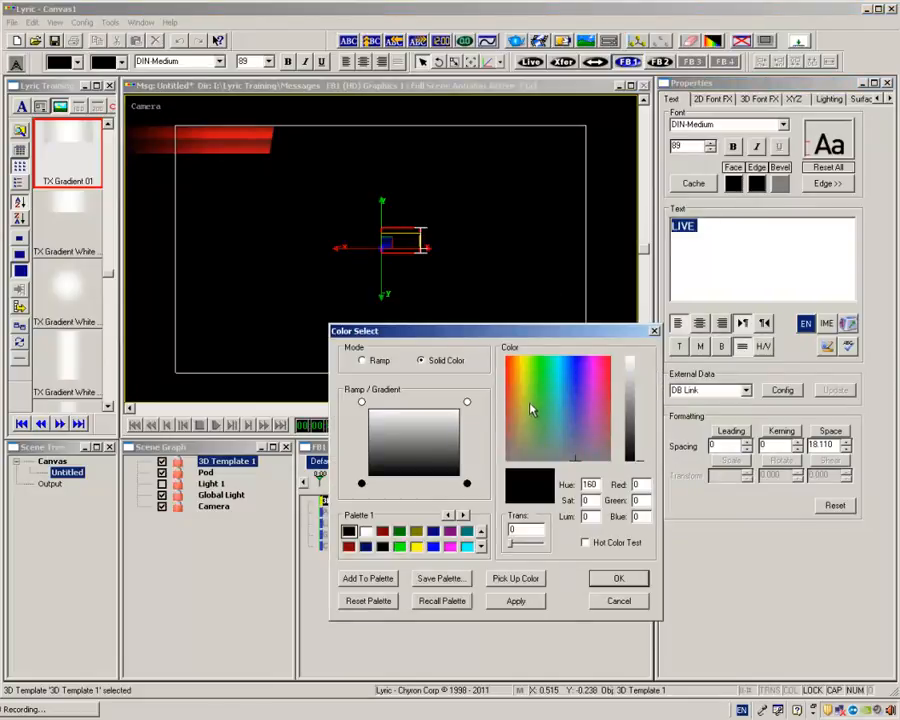
left_click(631, 359)
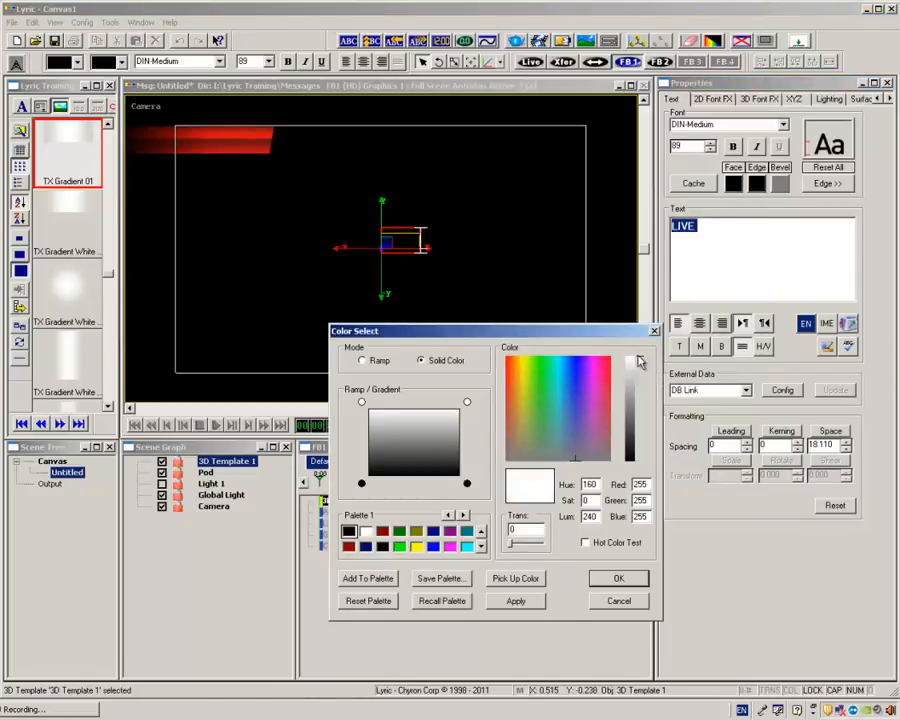
left_click(516, 600)
left_click(619, 600)
Move the LIVE text up over the red bar and shift the bar left to fit around it.
left_click_drag(388, 226, 207, 114)
left_click_drag(270, 148, 238, 146)
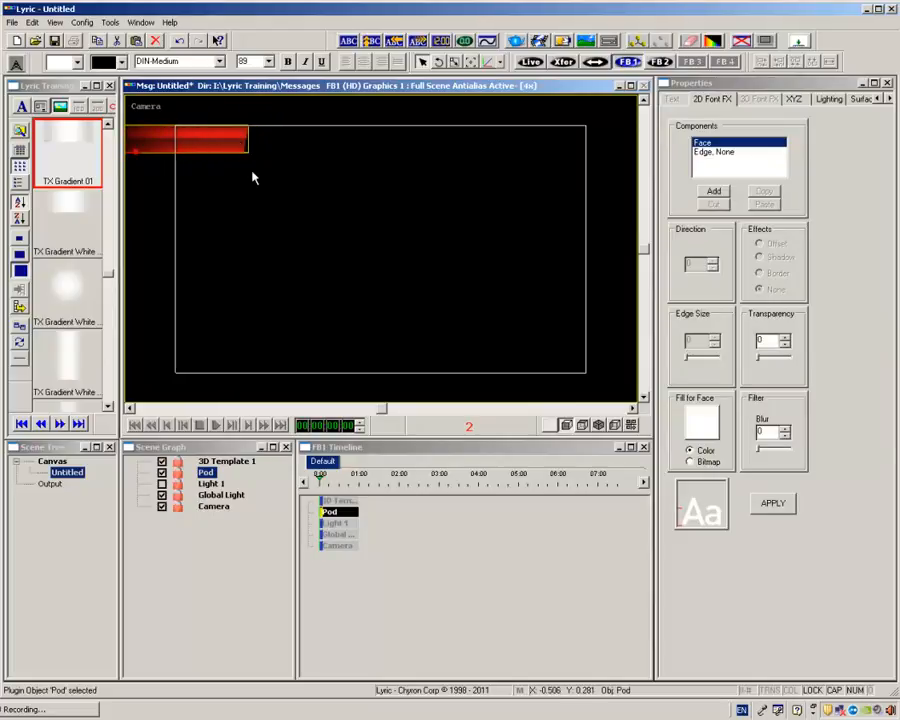
Push the pod behind the LIVE text by setting its Z position to -2.010.
left_click(218, 463)
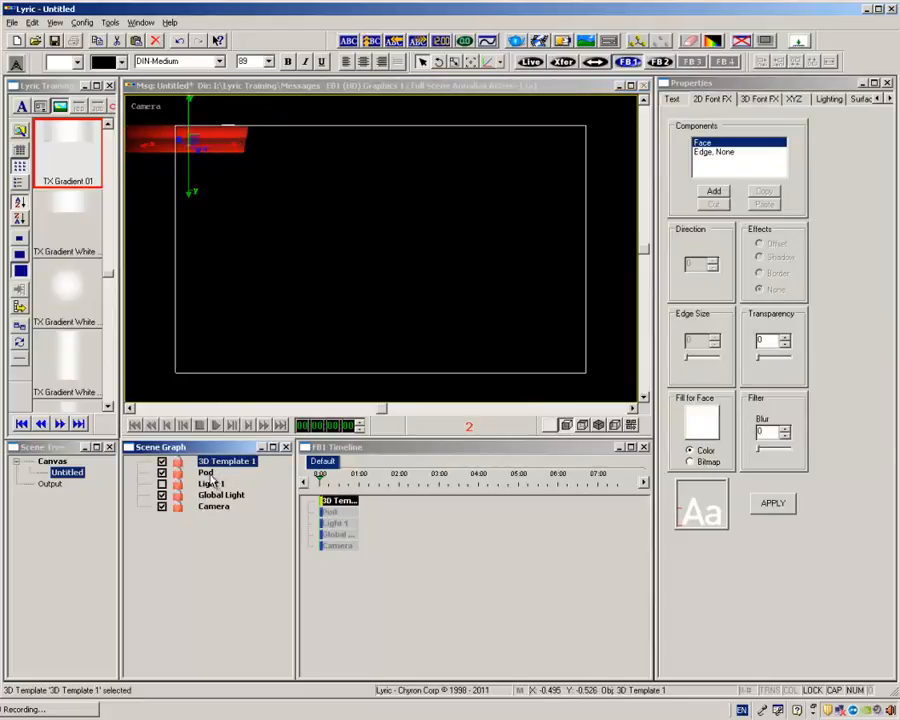
left_click(206, 473)
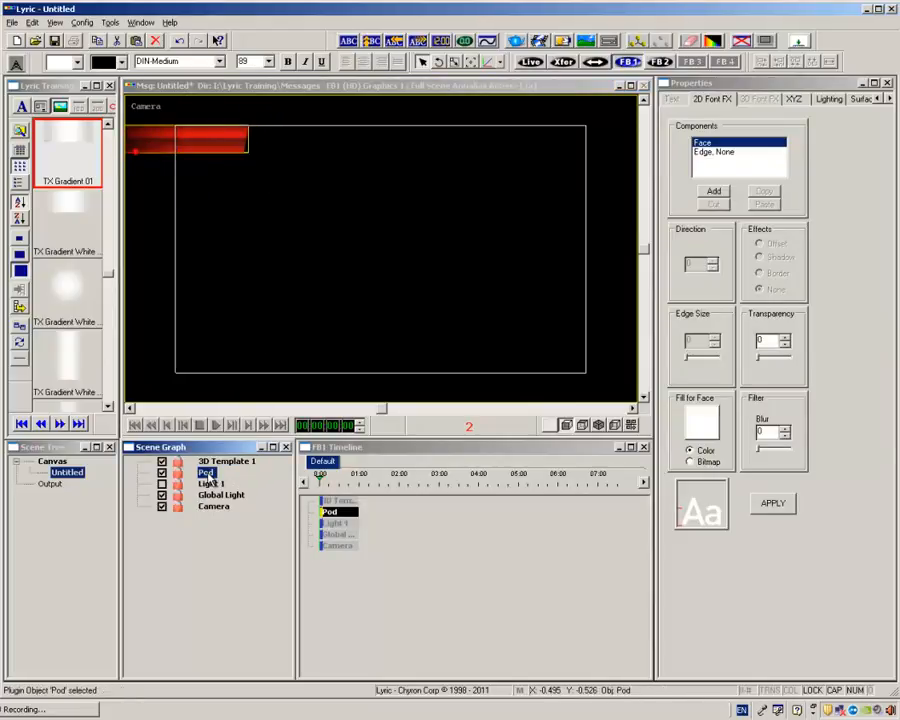
left_click(793, 99)
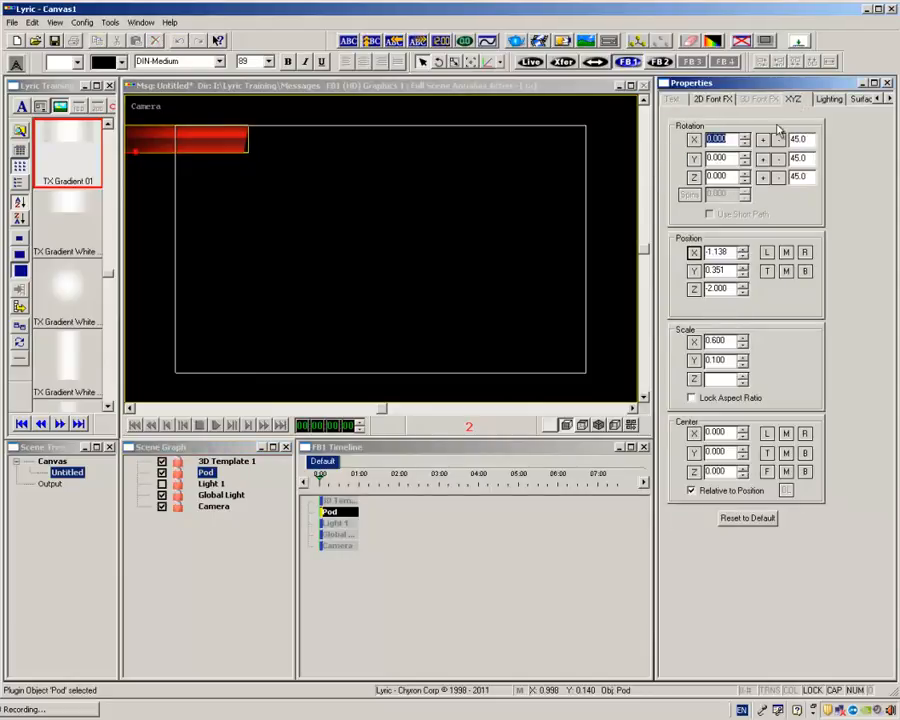
left_click(743, 293)
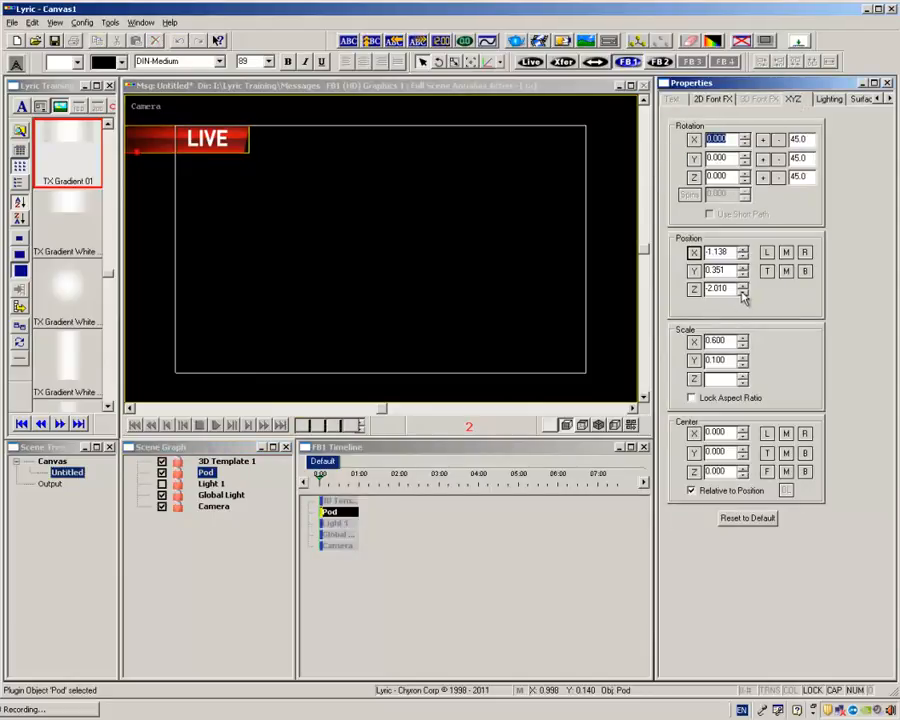
Nudge the pod slightly further left behind the LIVE text.
left_click(226, 461)
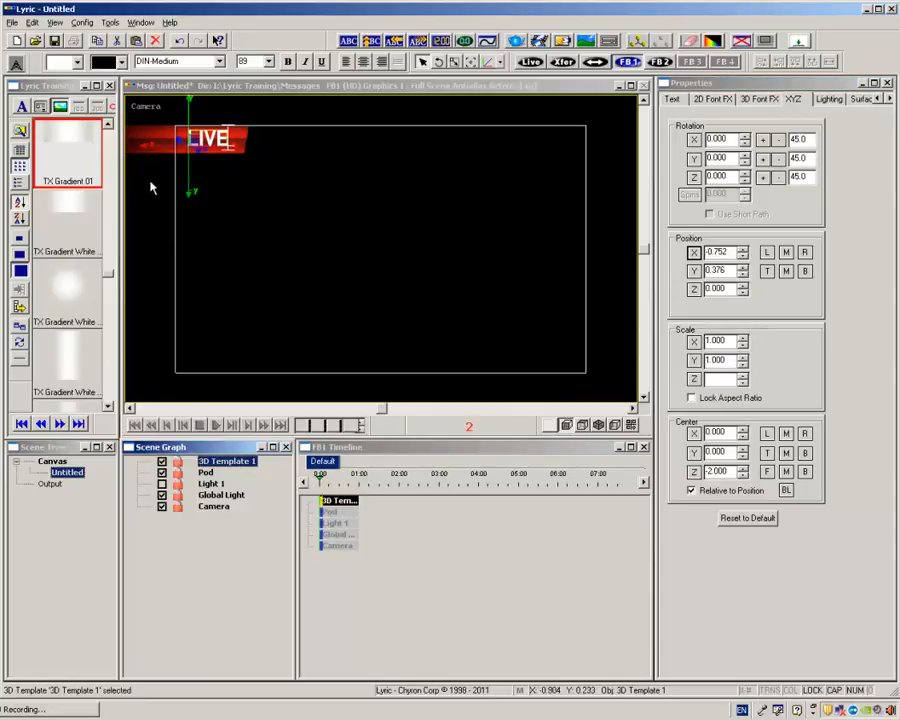
left_click(205, 473)
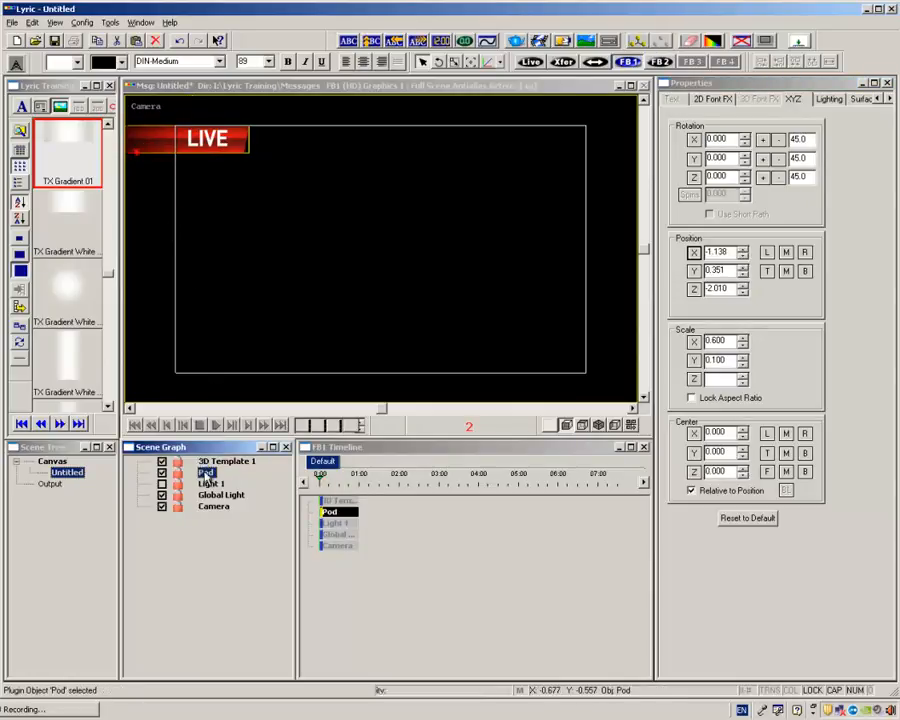
left_click(174, 147)
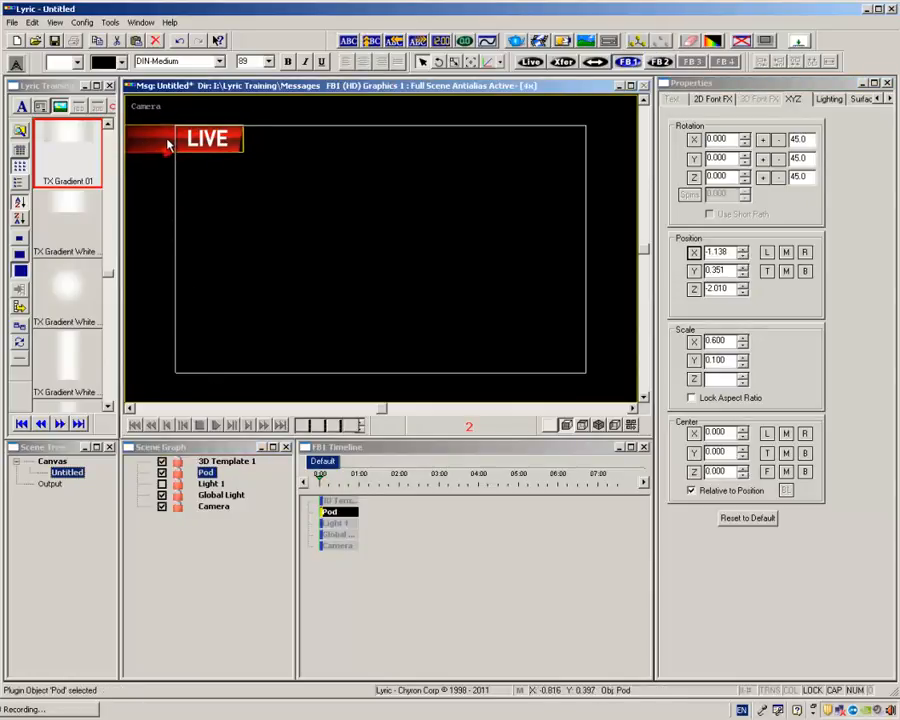
left_click_drag(167, 140, 167, 140)
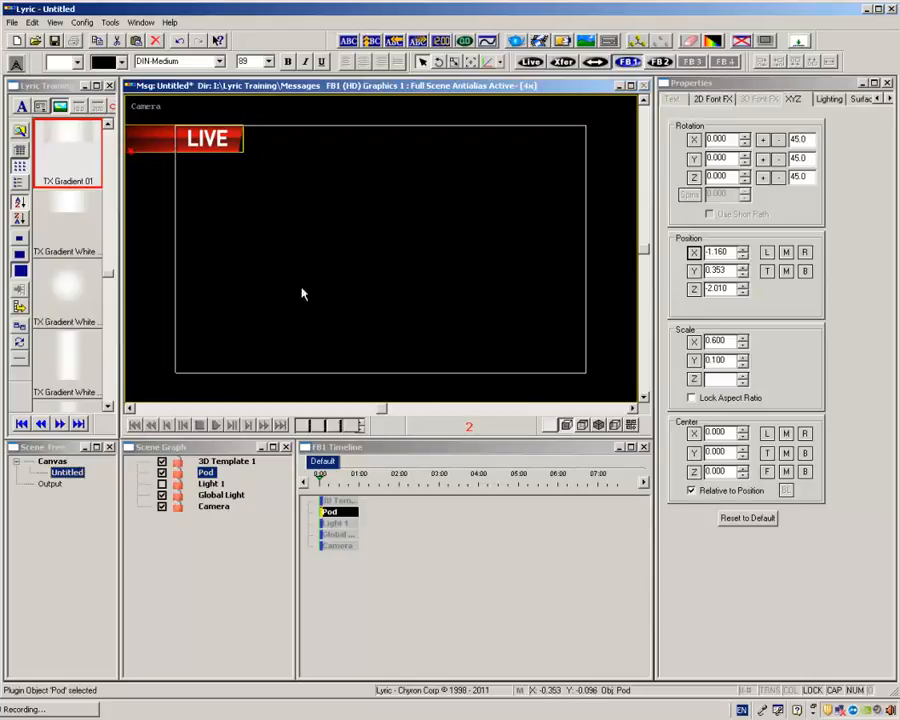
Increase the LIVE text's font size to 100 and nudge the pod slightly right behind it.
left_click(222, 465)
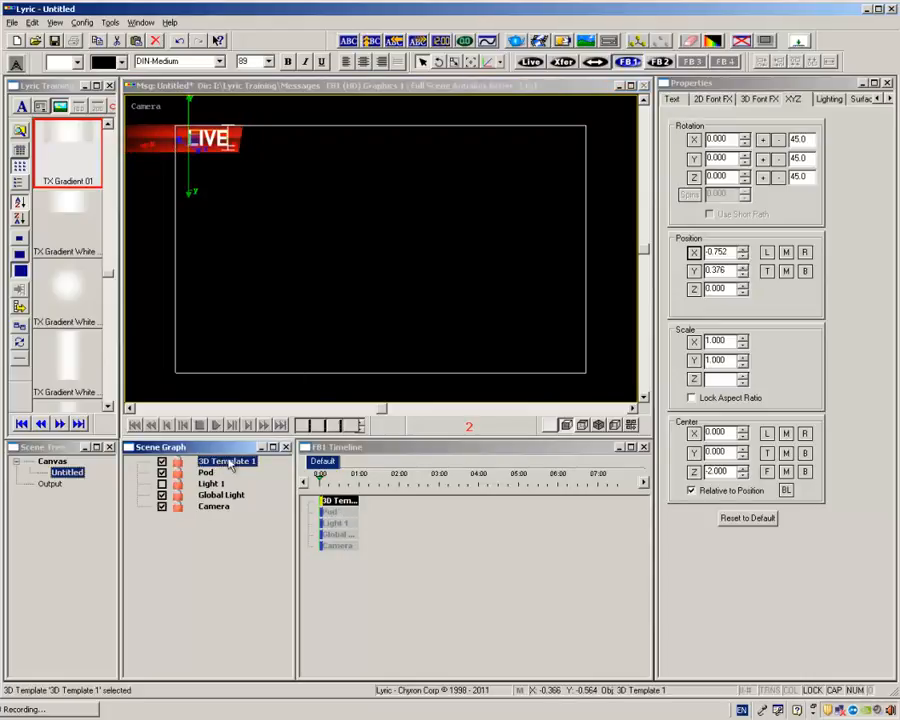
left_click(672, 99)
double_click(723, 229)
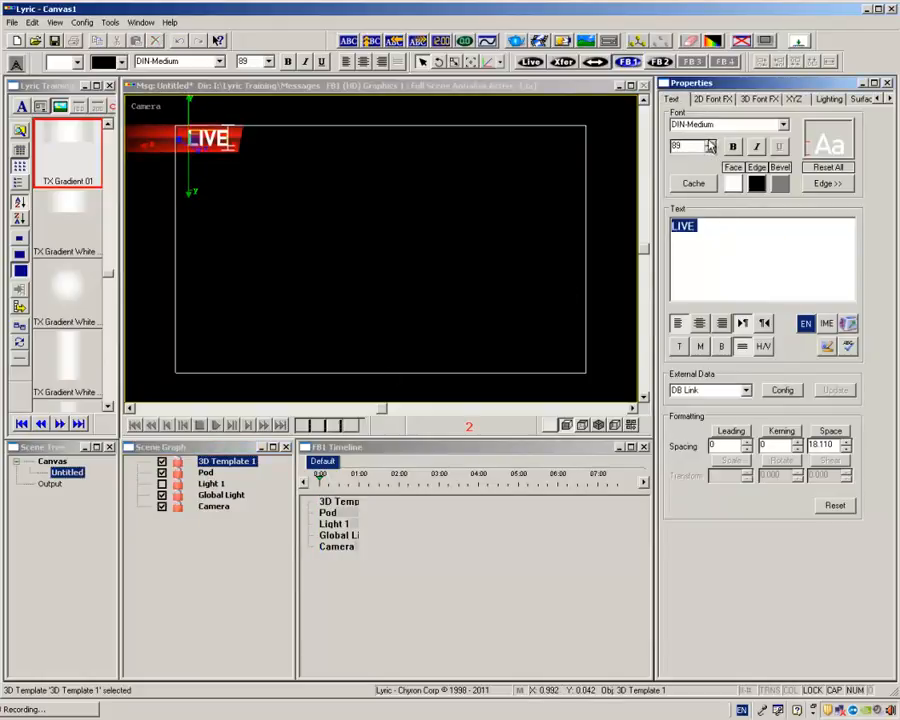
left_click(710, 142)
left_click(710, 142)
left_click(710, 142)
left_click(711, 142)
left_click(711, 142)
left_click(711, 142)
left_click(711, 142)
left_click(711, 142)
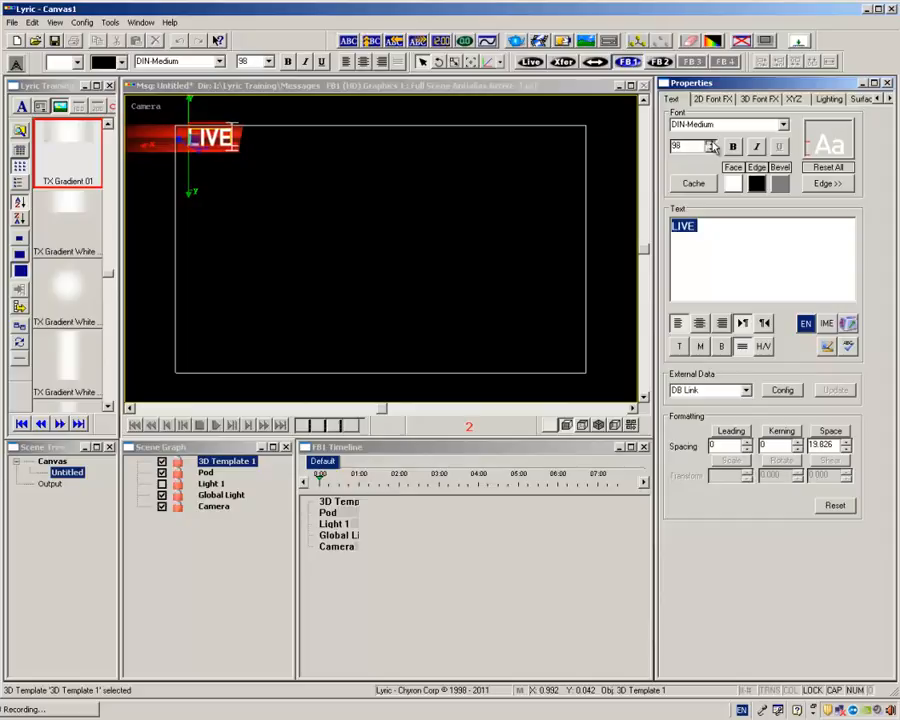
left_click(711, 143)
left_click(711, 143)
left_click(711, 143)
left_click(249, 197)
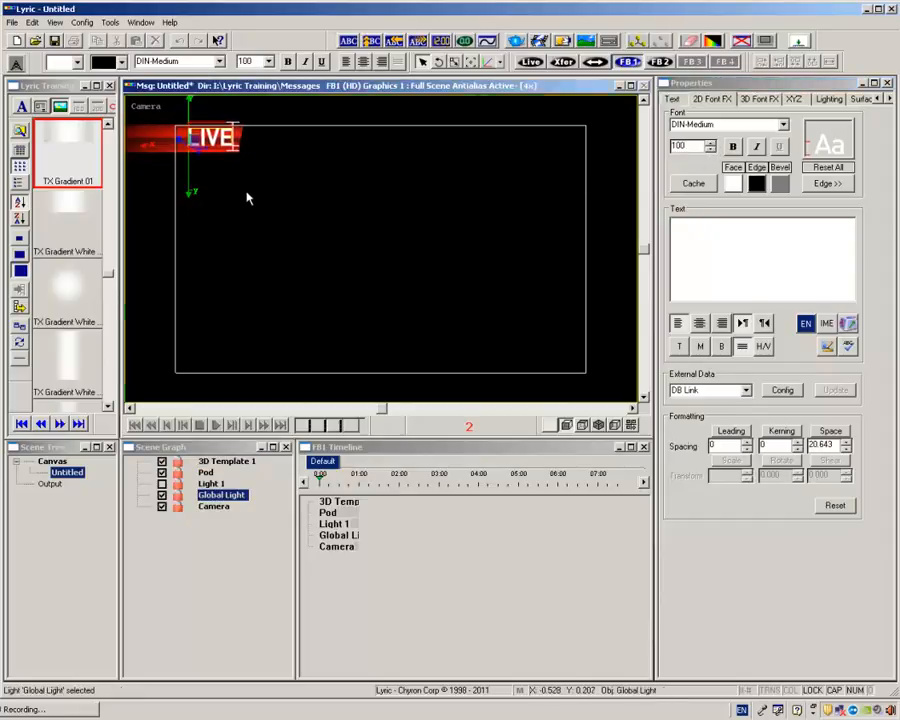
left_click(155, 148)
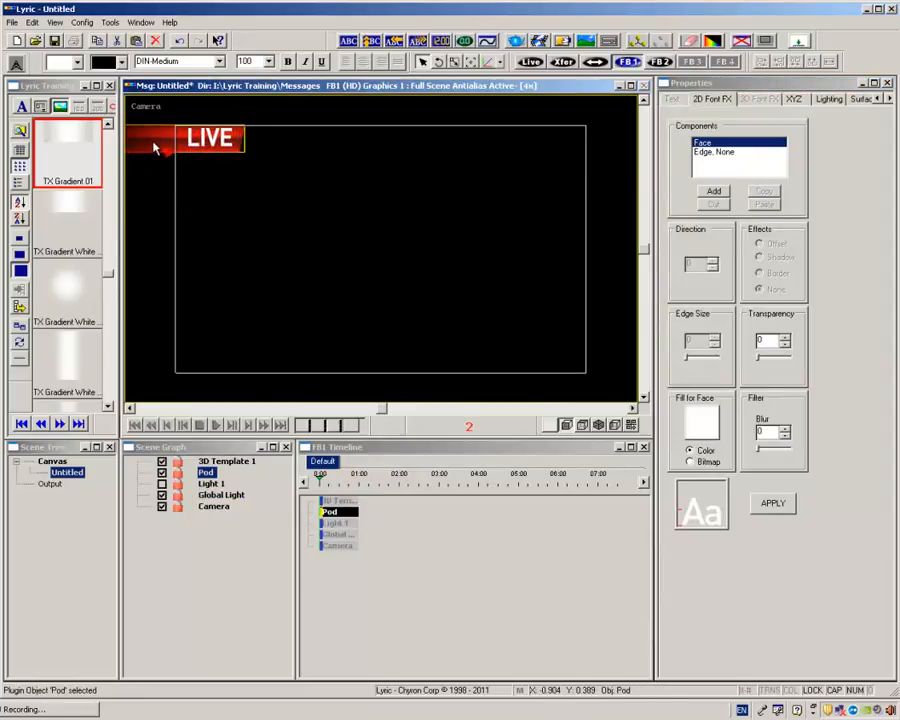
Rename the pod as Red Bar and the 3D template as LIVE in the scene graph.
left_click(210, 473)
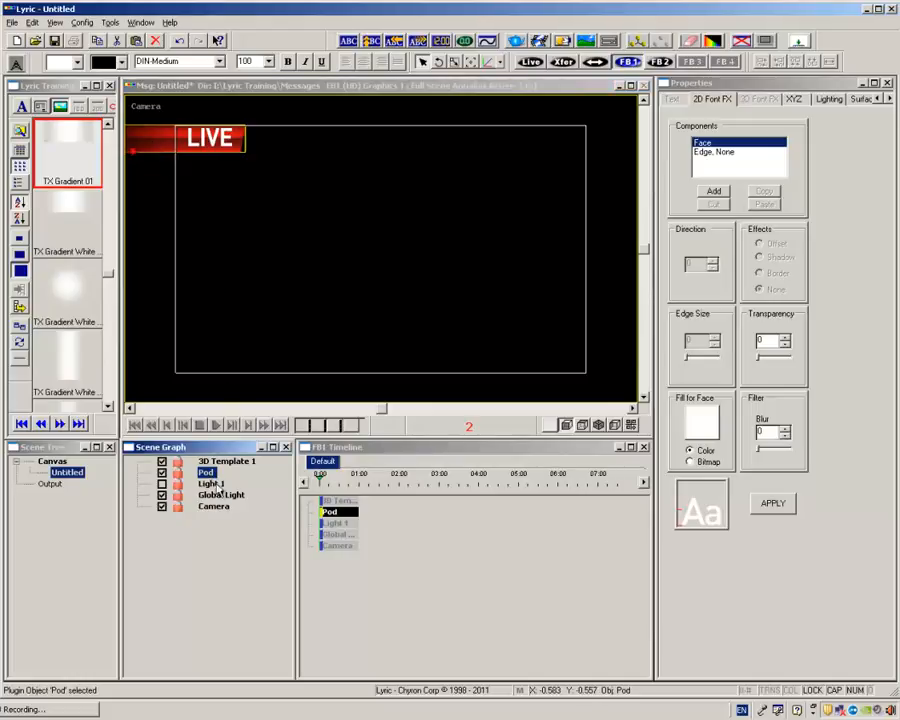
type("rE")
key("BackSpace")
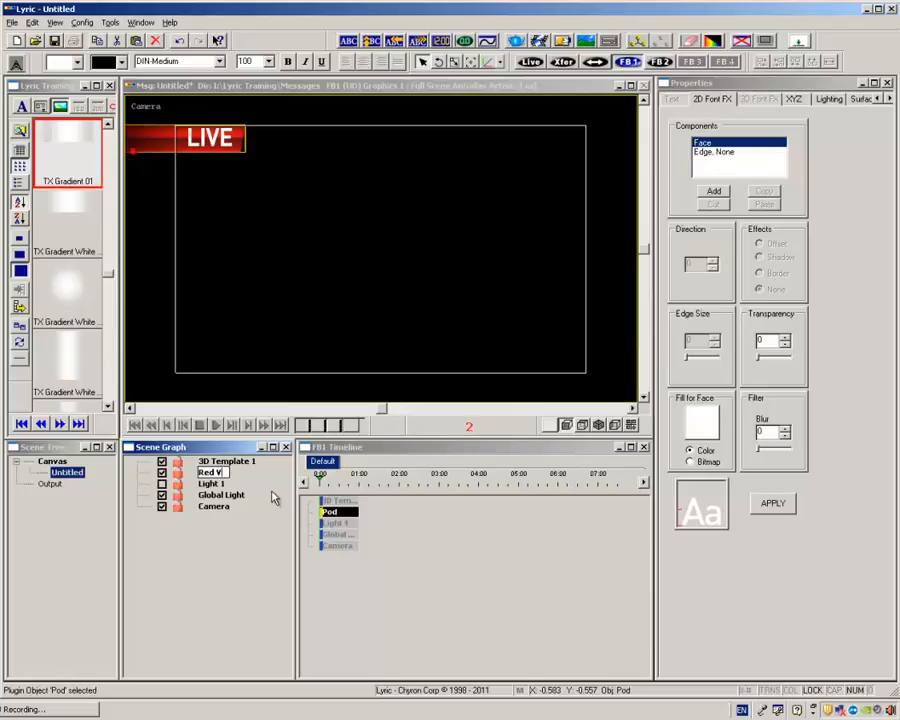
left_click(229, 463)
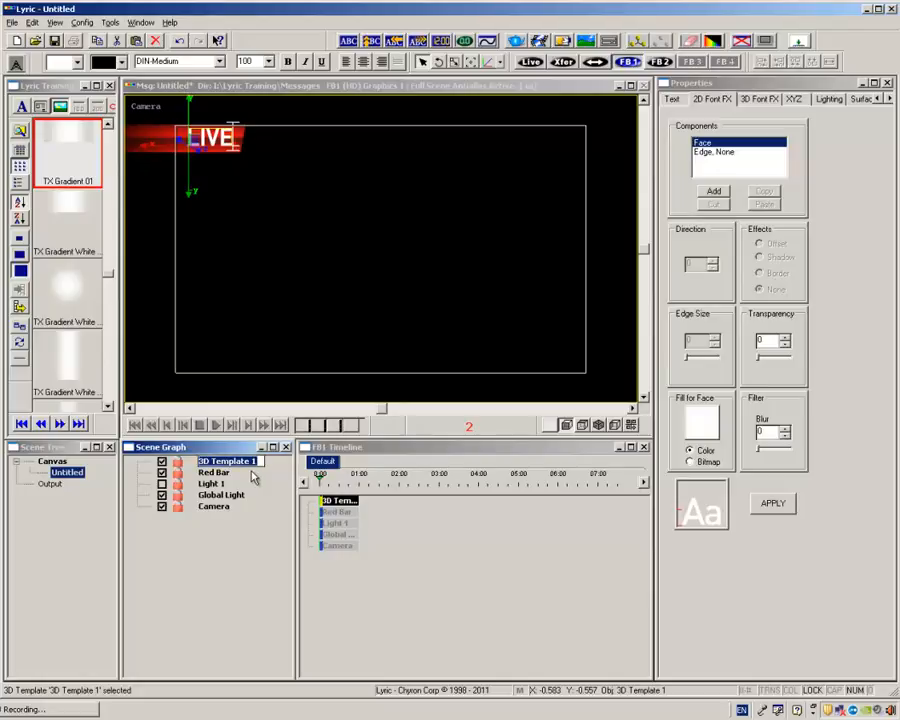
type("Li")
key("Return")
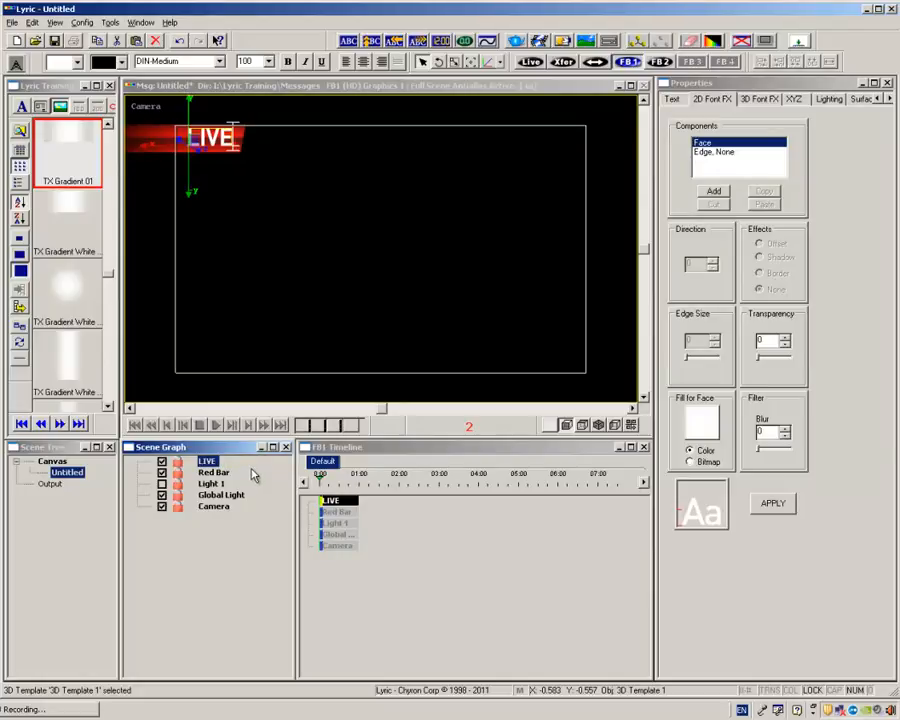
Group the LIVE text with the Red Bar and rename the group as Red Group.
left_click(217, 473)
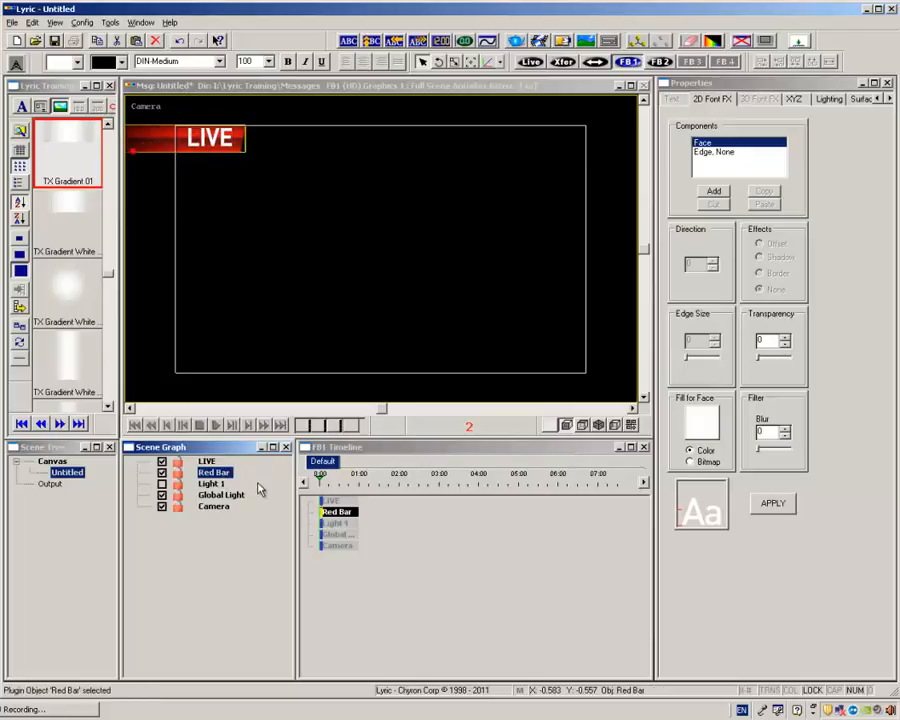
left_click(206, 462, "ctrl")
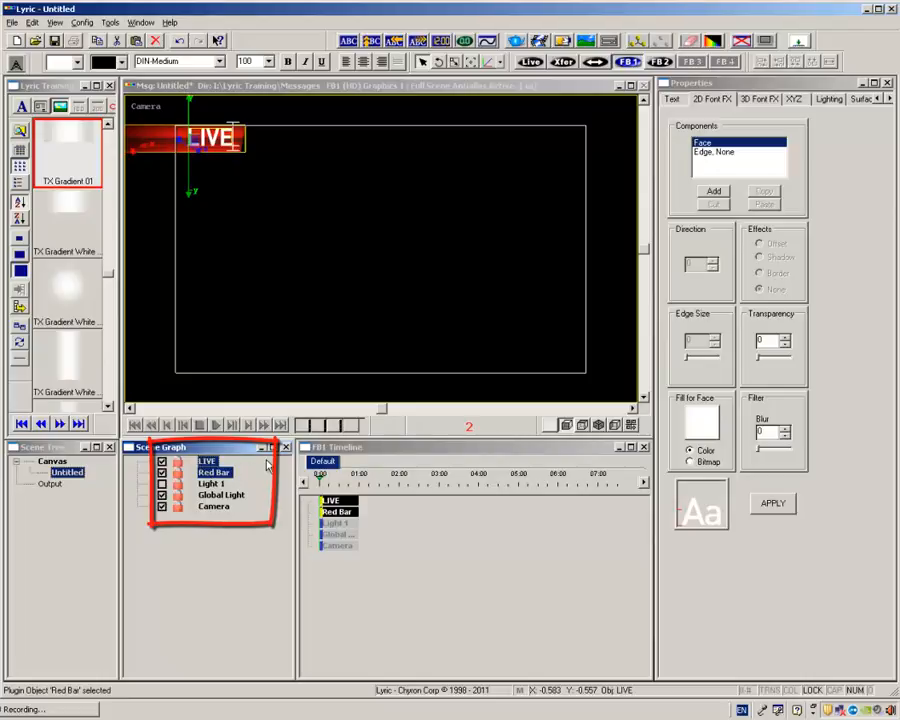
left_click(637, 43)
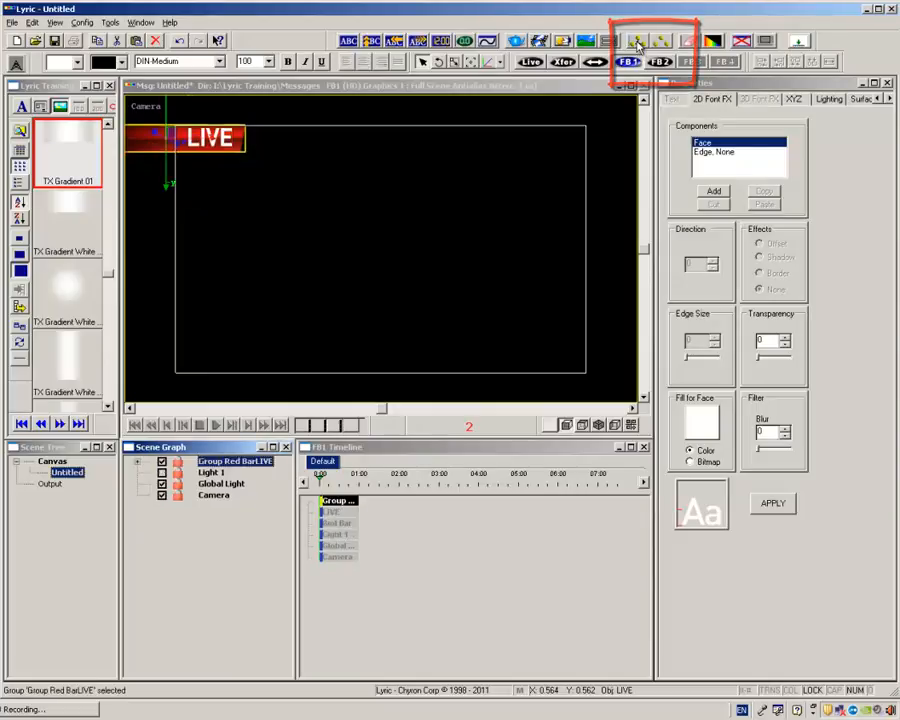
left_click(242, 463)
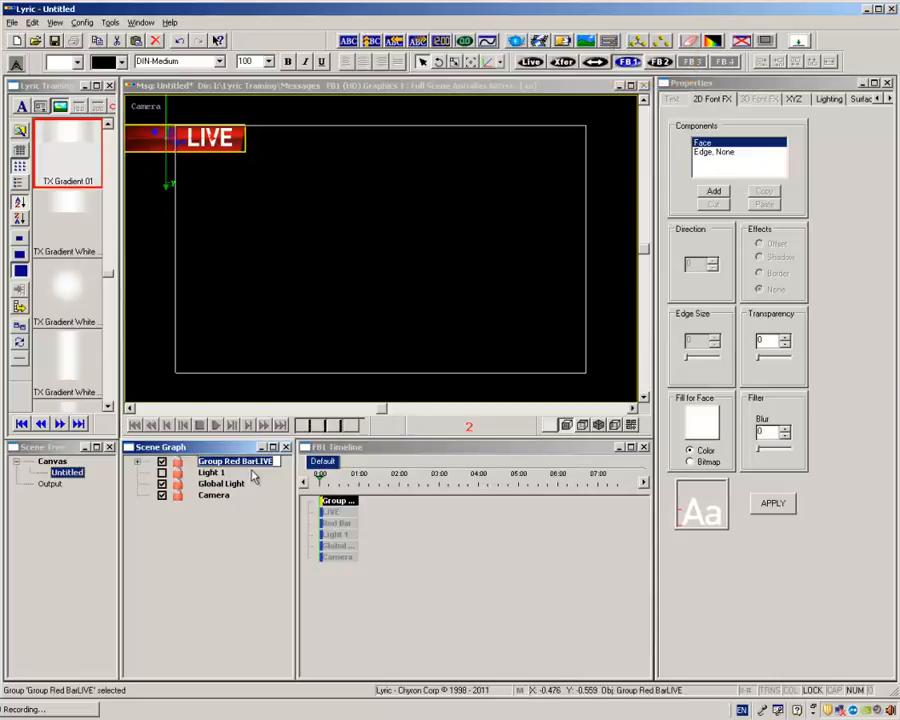
type("Red")
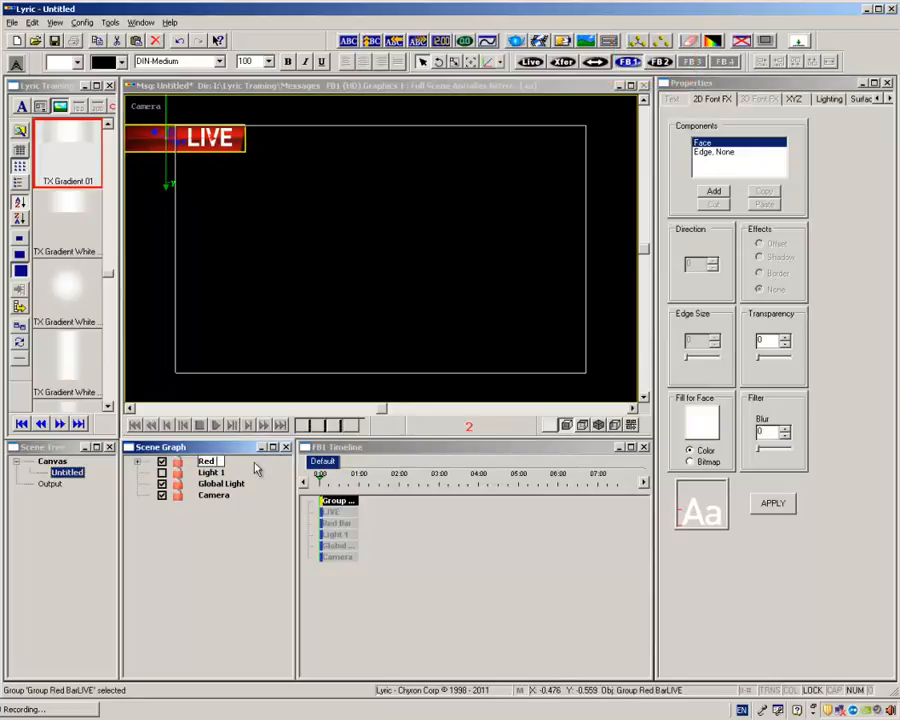
type(" Group")
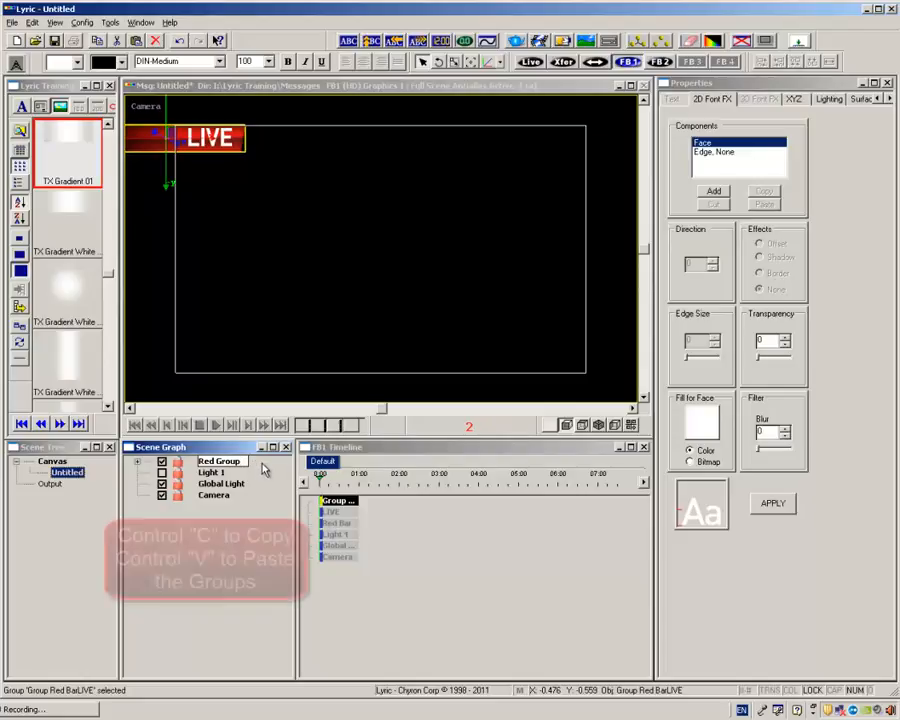
key("Return")
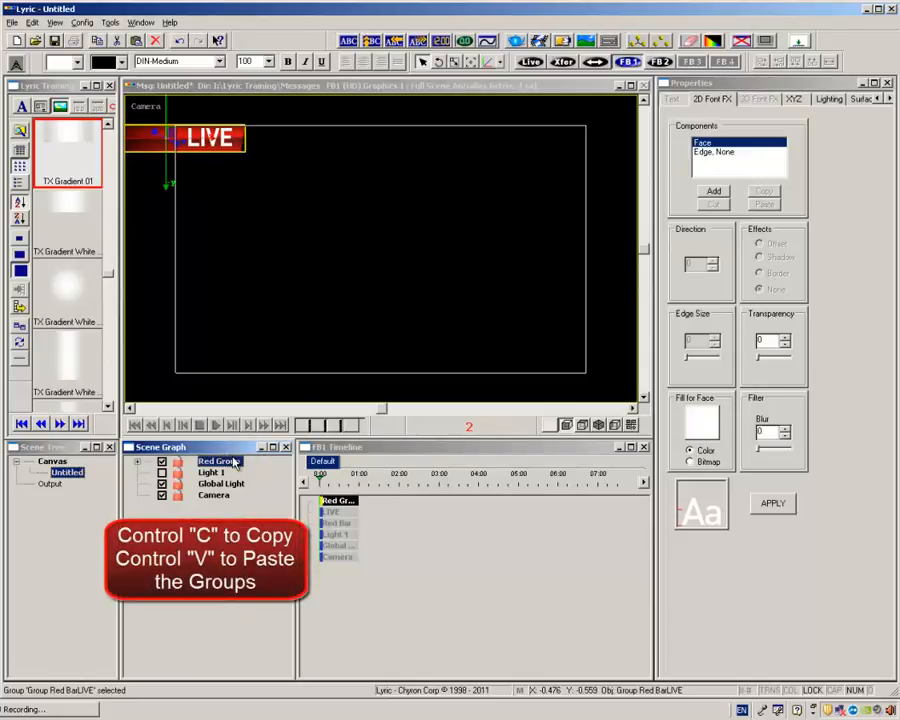
Duplicate Red Group and rename the copy as White Group.
key("ctrl+c")
key("ctrl+v")
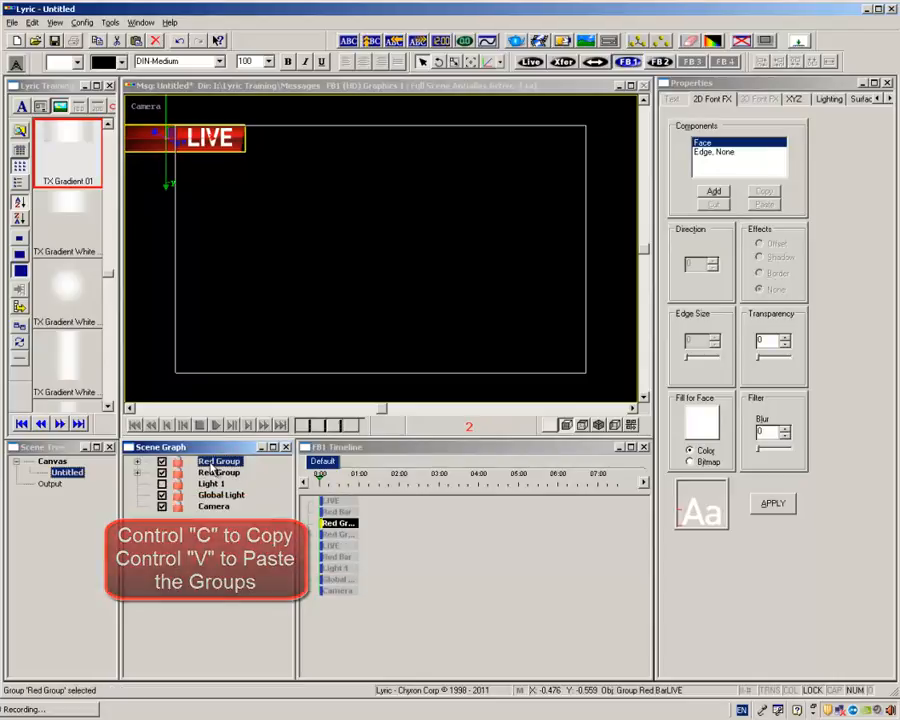
left_click(205, 461)
left_click(204, 461)
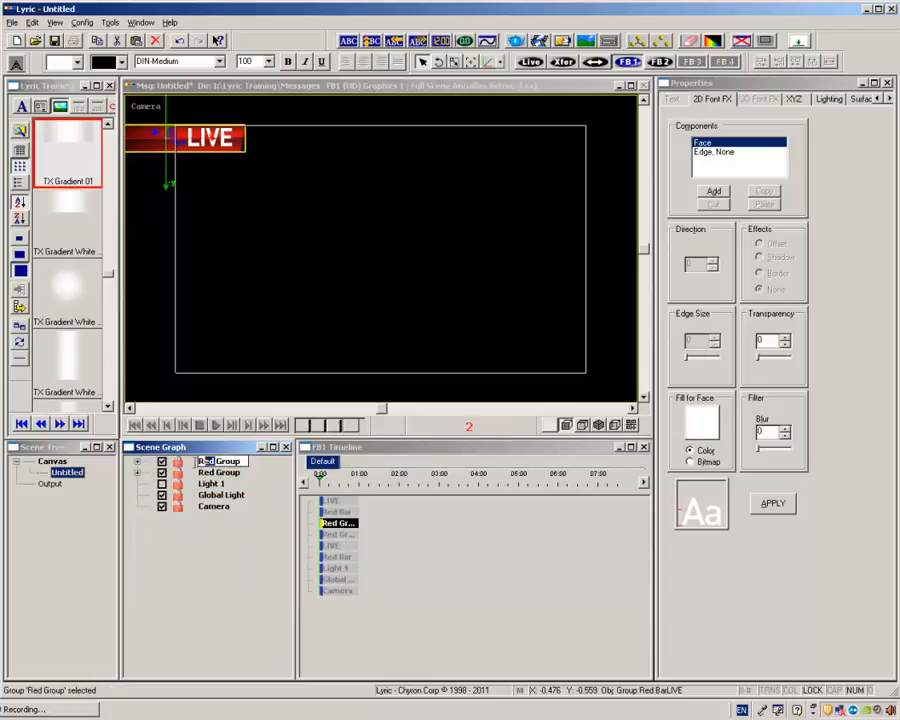
type("White")
key("Return")
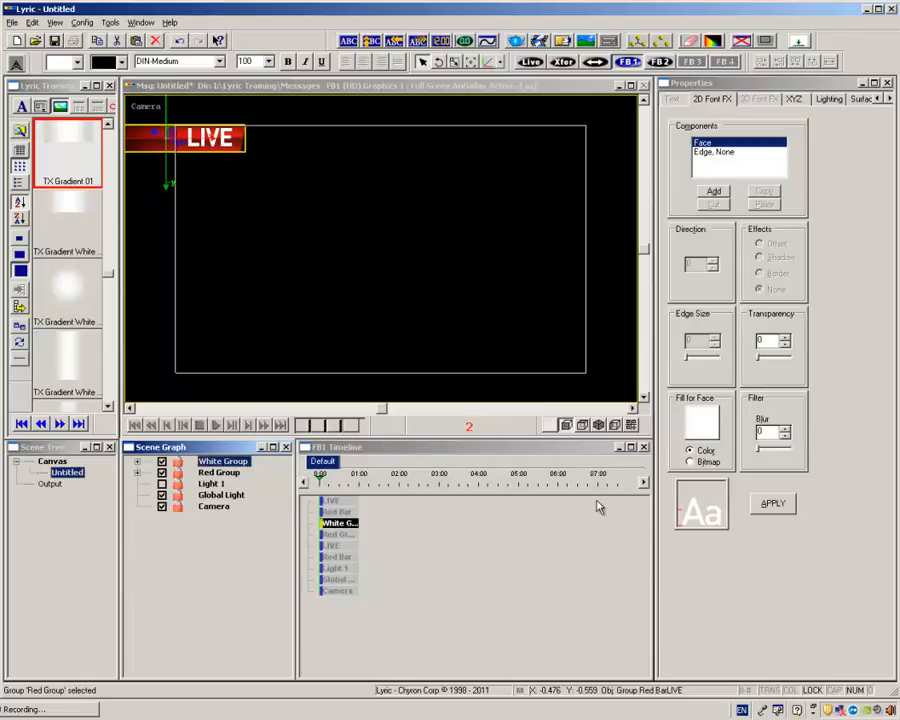
Increase the X position of White Group's Red Bar so that it extends to the right of the original bar.
left_click(137, 461)
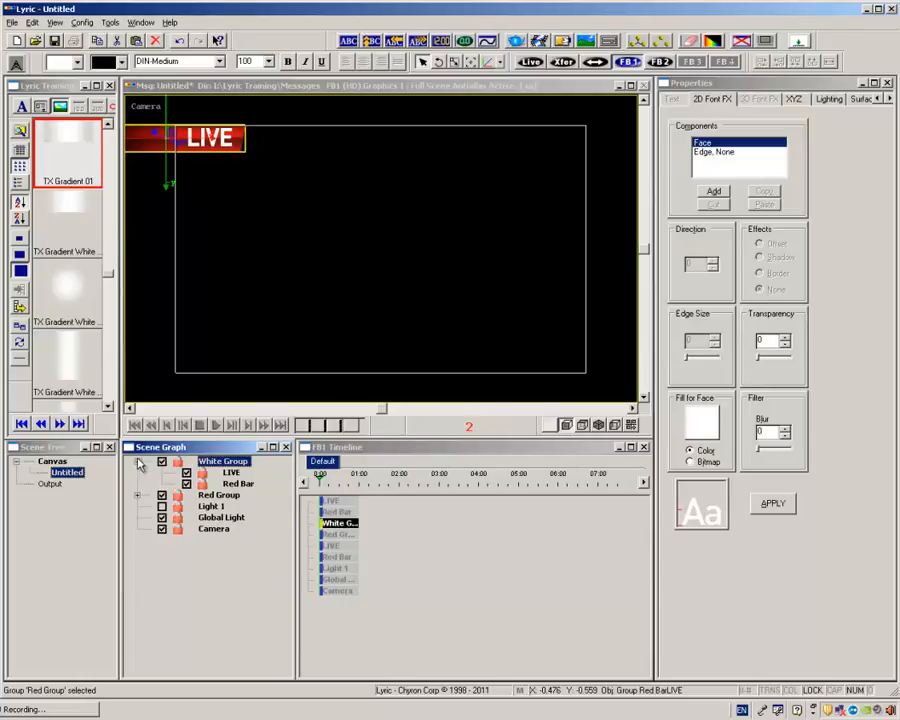
left_click(237, 485)
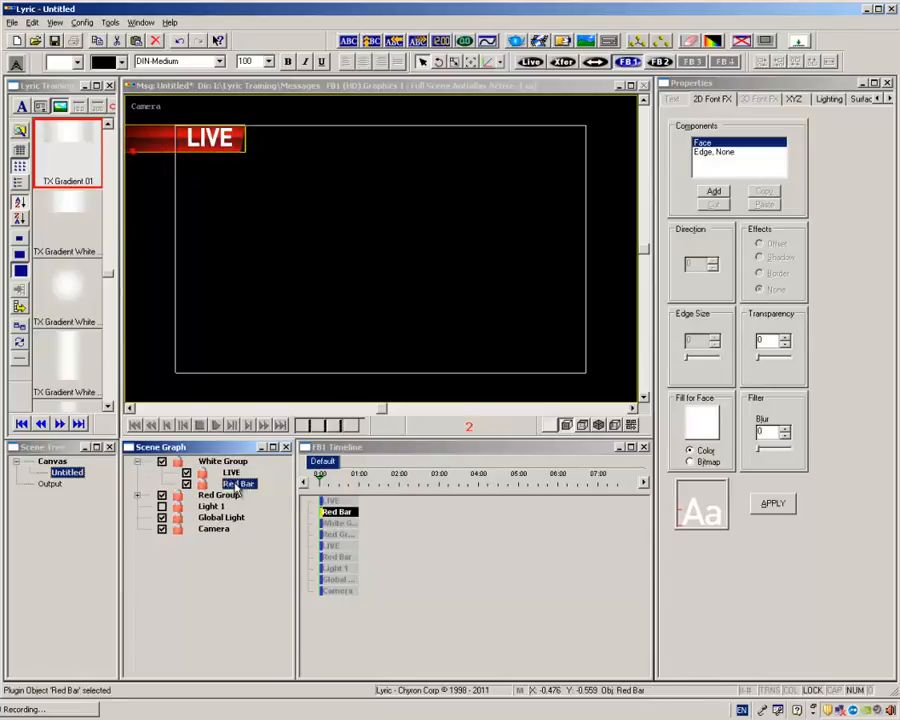
left_click(794, 100)
left_click_drag(713, 251, 729, 251)
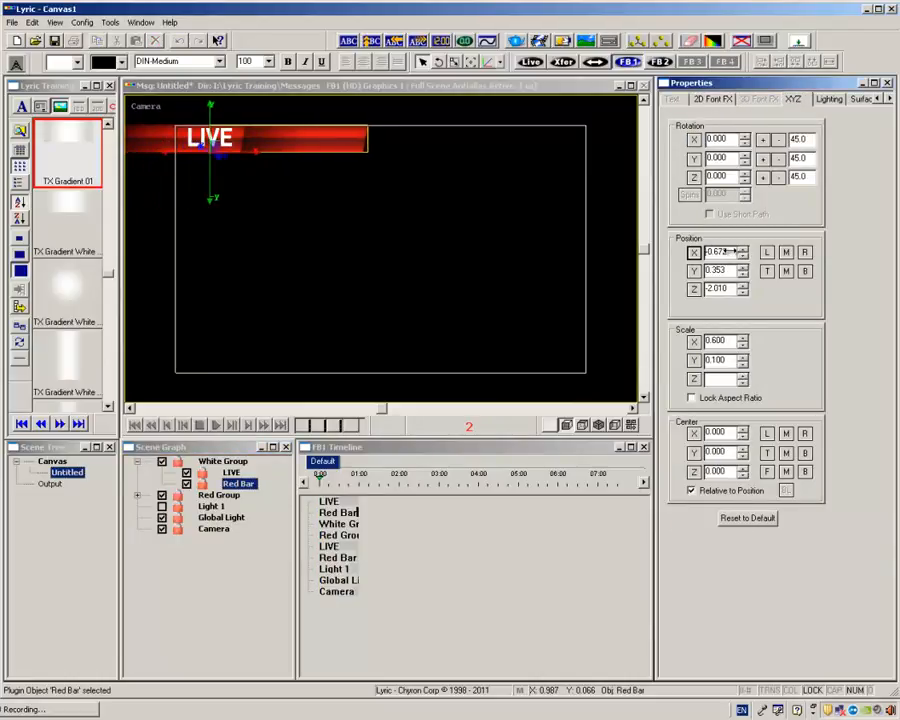
In White Group, rename the bar as White Bar and the LIVE text object as Breaking News.
left_click(232, 473)
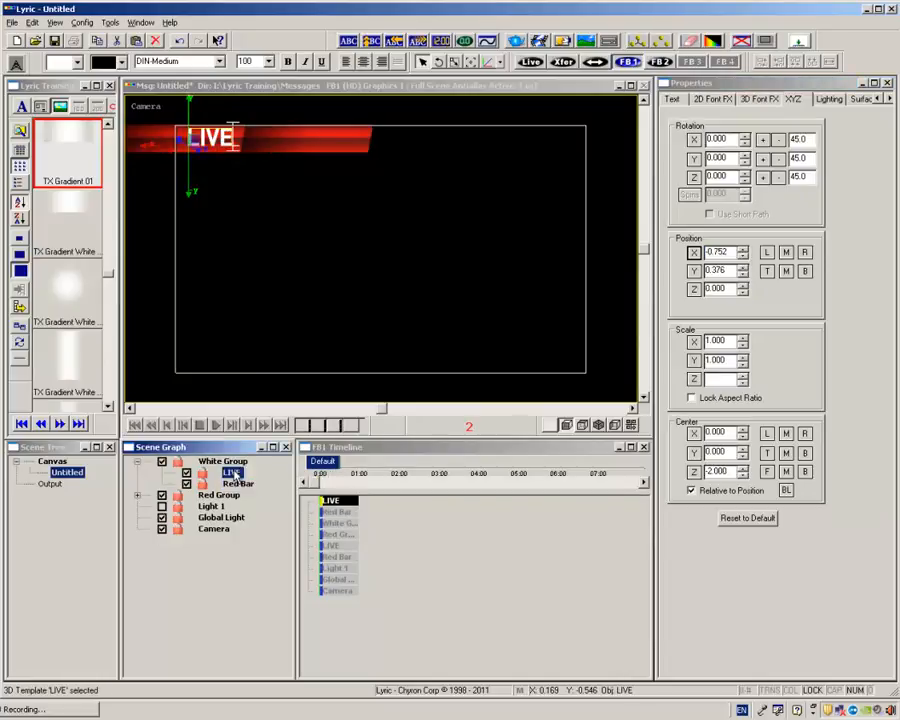
left_click(238, 484)
left_click(239, 486)
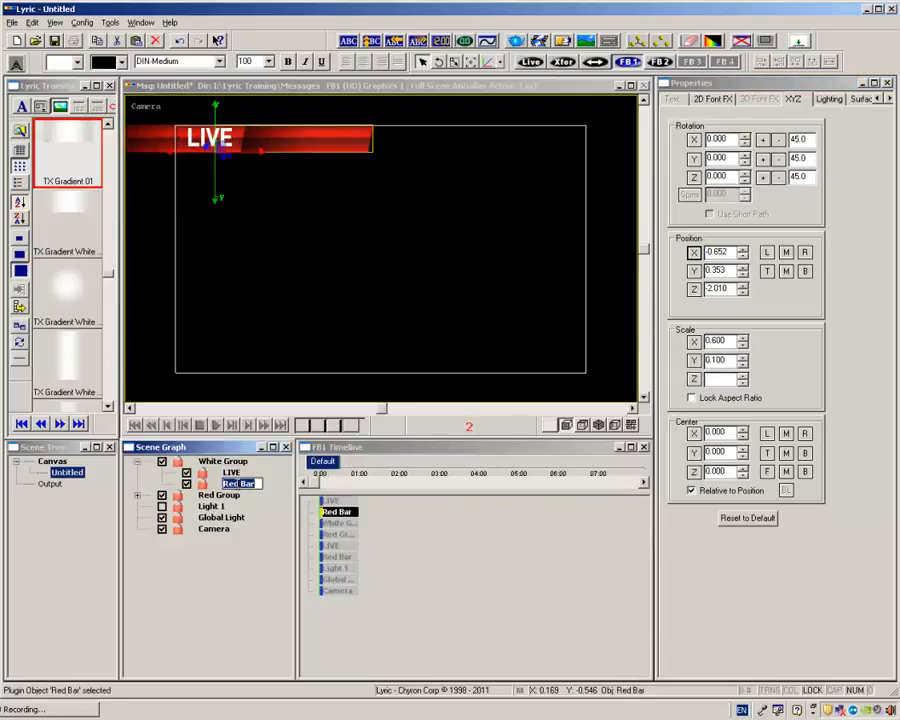
left_click_drag(239, 485, 180, 456)
type("White")
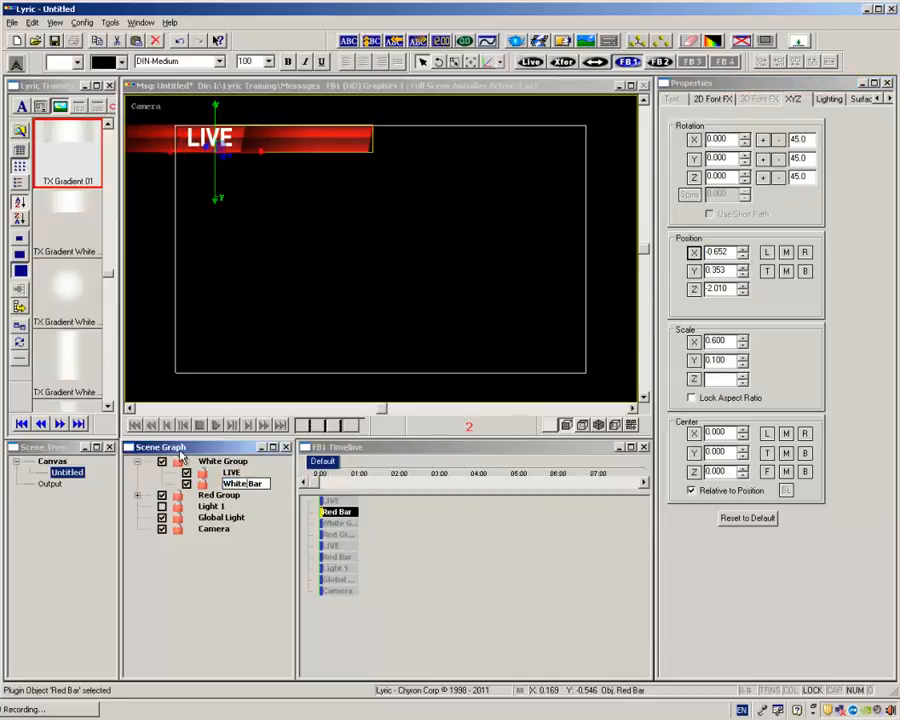
left_click(231, 472)
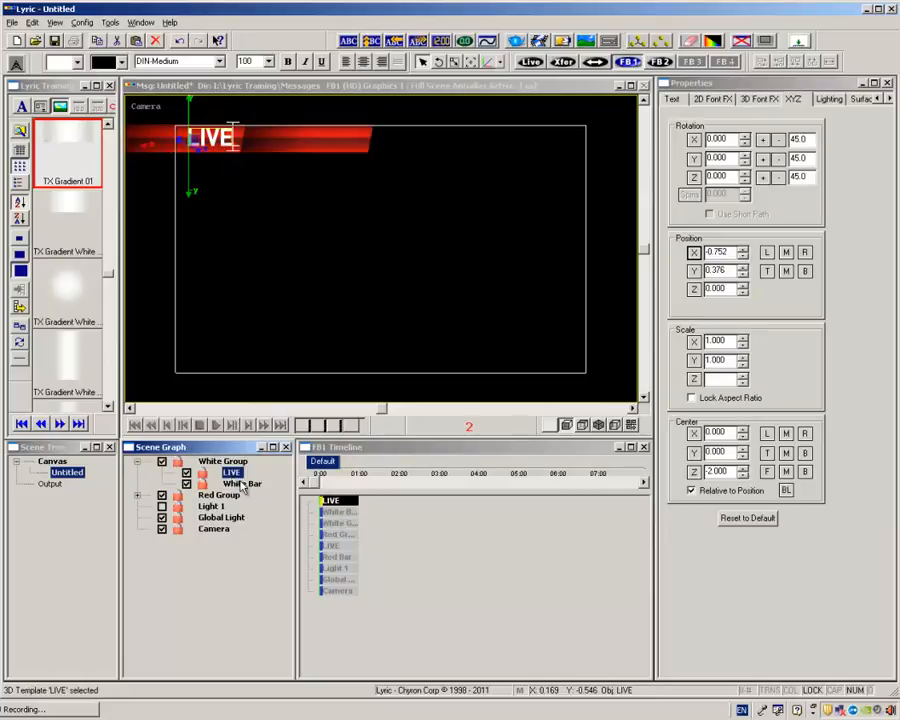
left_click(240, 478)
type("Breaking News")
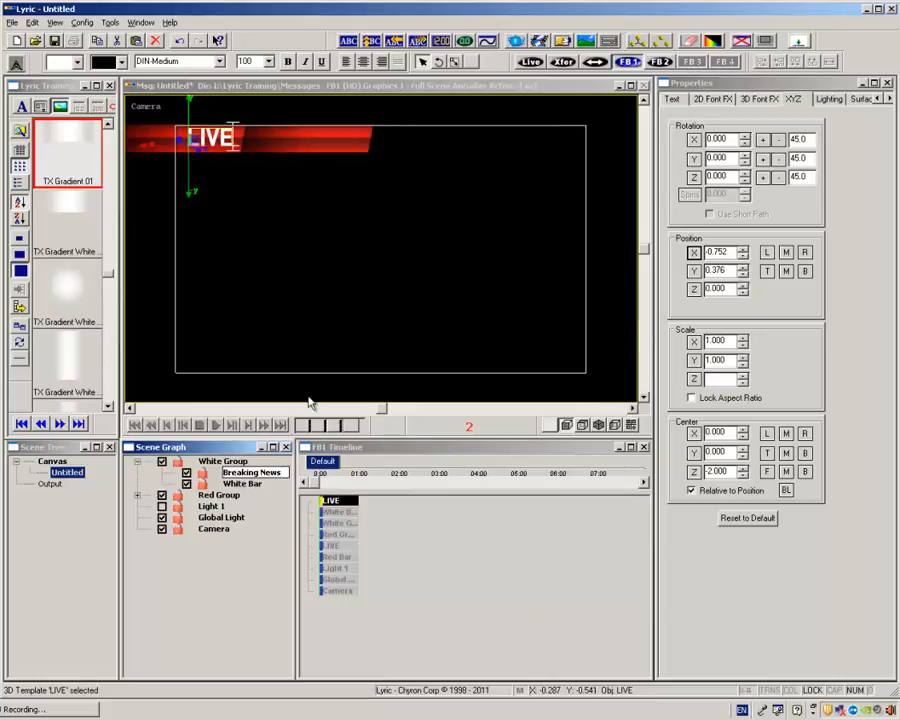
Set White Bar's diffuse material colour to white and its specular colour to a medium-dark grey of RGB 90, 90, 90.
left_click(243, 484)
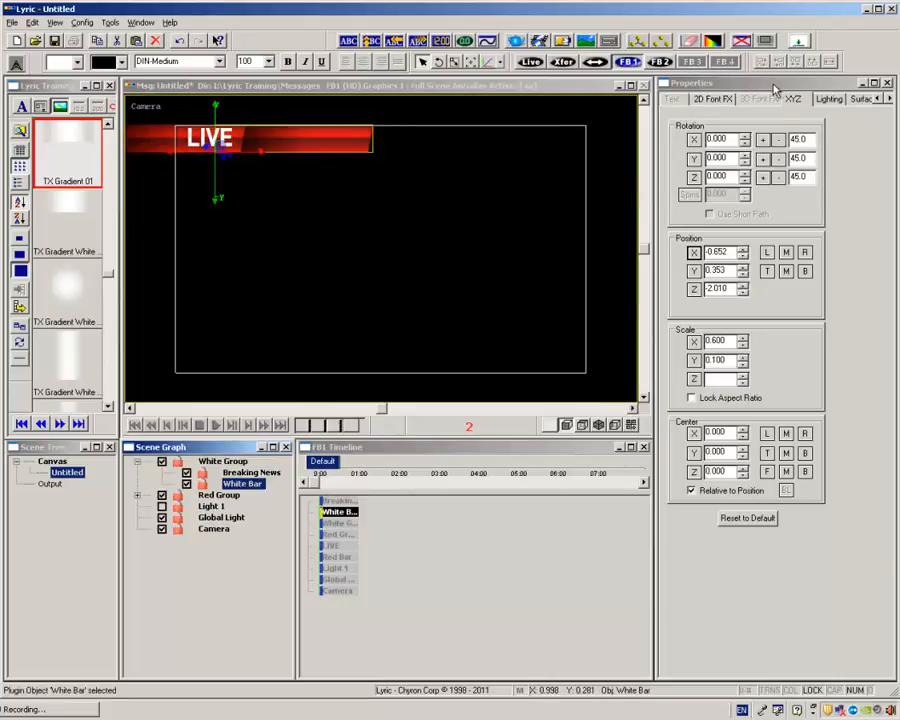
left_click(858, 99)
left_click(689, 152)
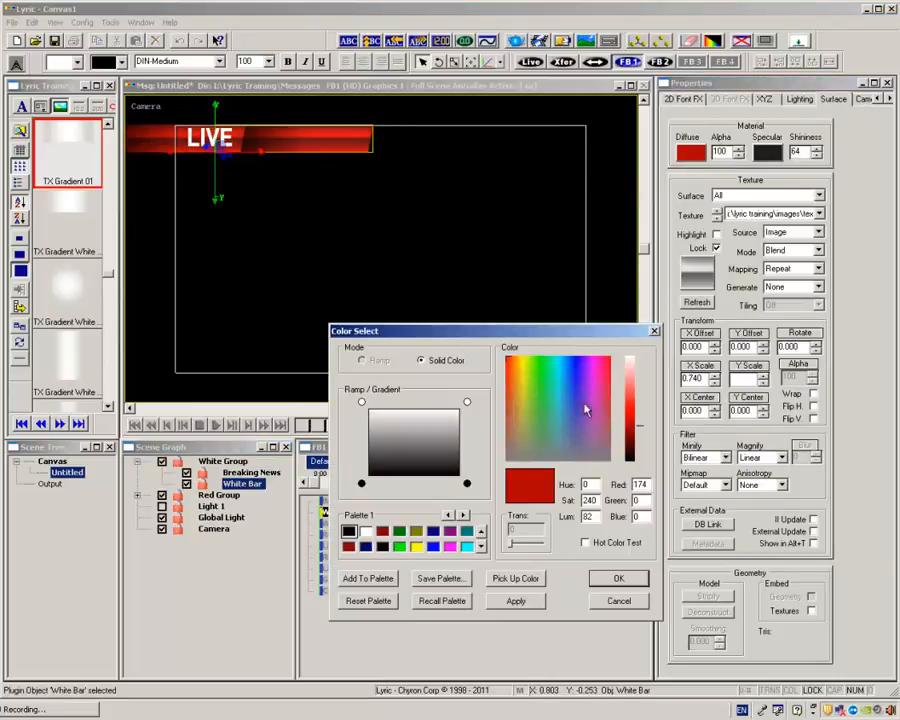
left_click_drag(636, 396, 632, 357)
left_click(620, 582)
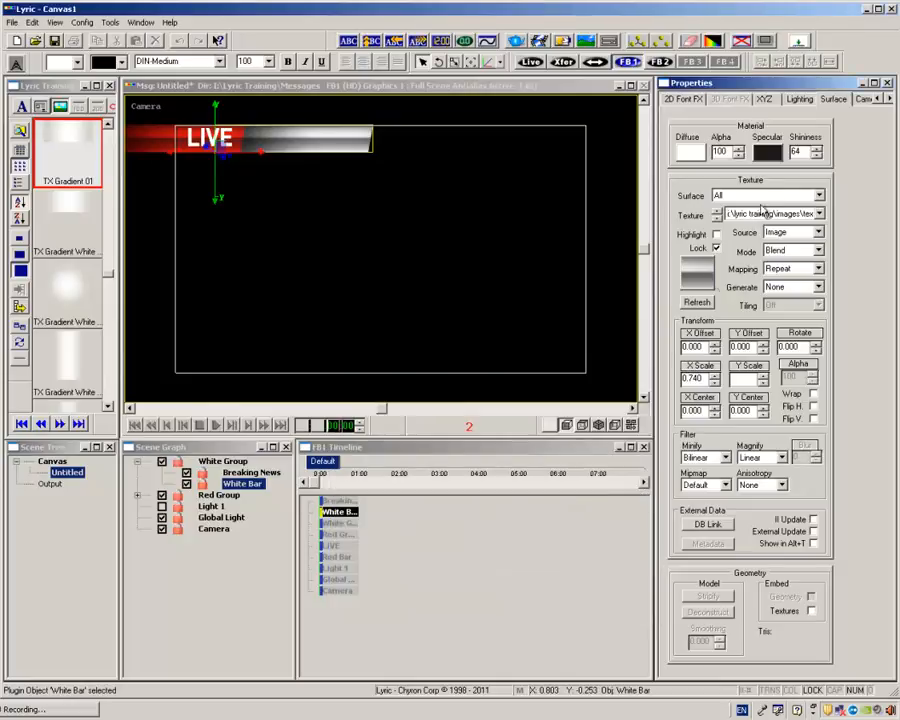
left_click(767, 152)
left_click_drag(636, 450, 630, 430)
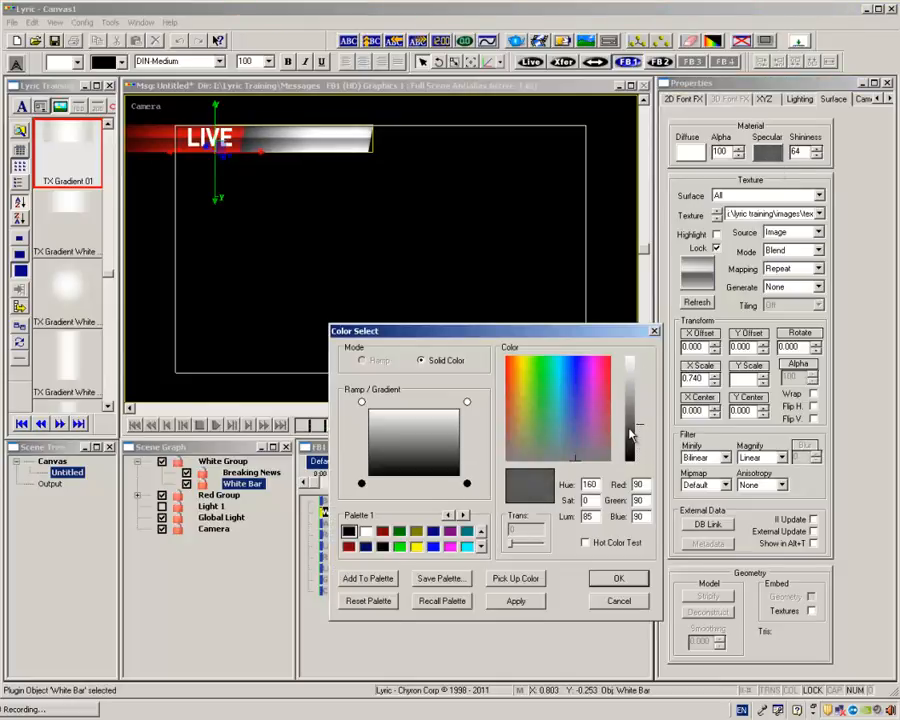
left_click(610, 580)
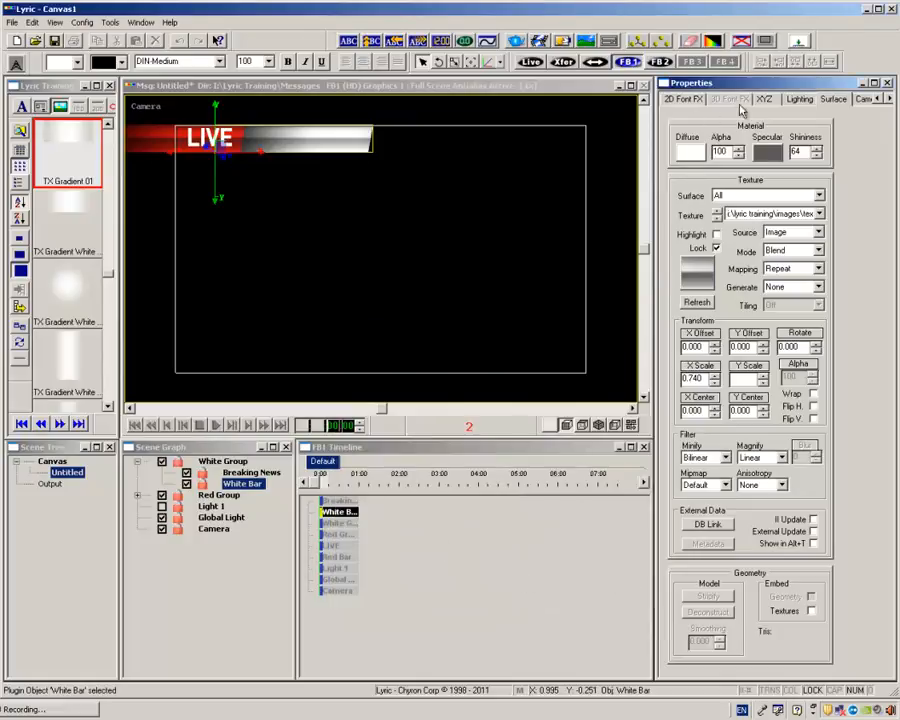
Set the X position of White Bar to -0.552 and of the Breaking News text object to -0.492.
left_click(774, 102)
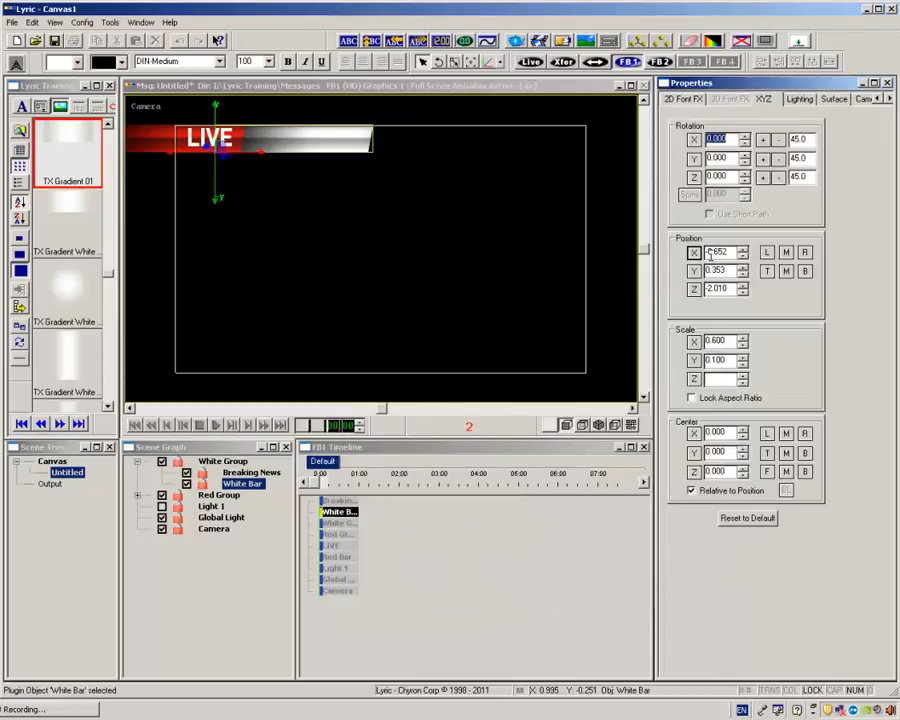
left_click(711, 254)
scroll(711, 254, "up", 10)
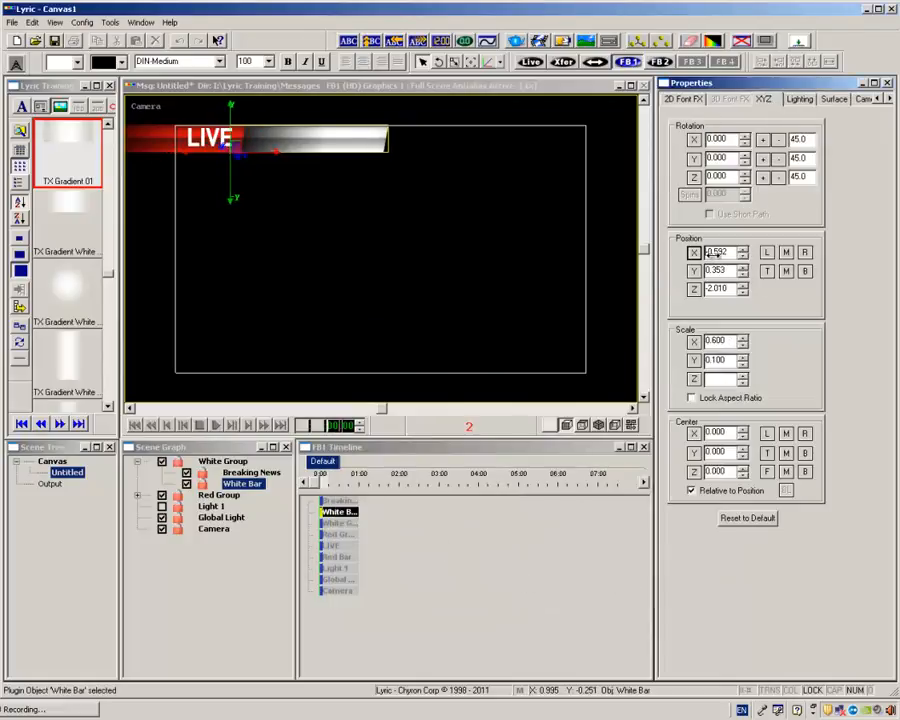
left_click(250, 472)
left_click(712, 253)
scroll(712, 253, "up", 20)
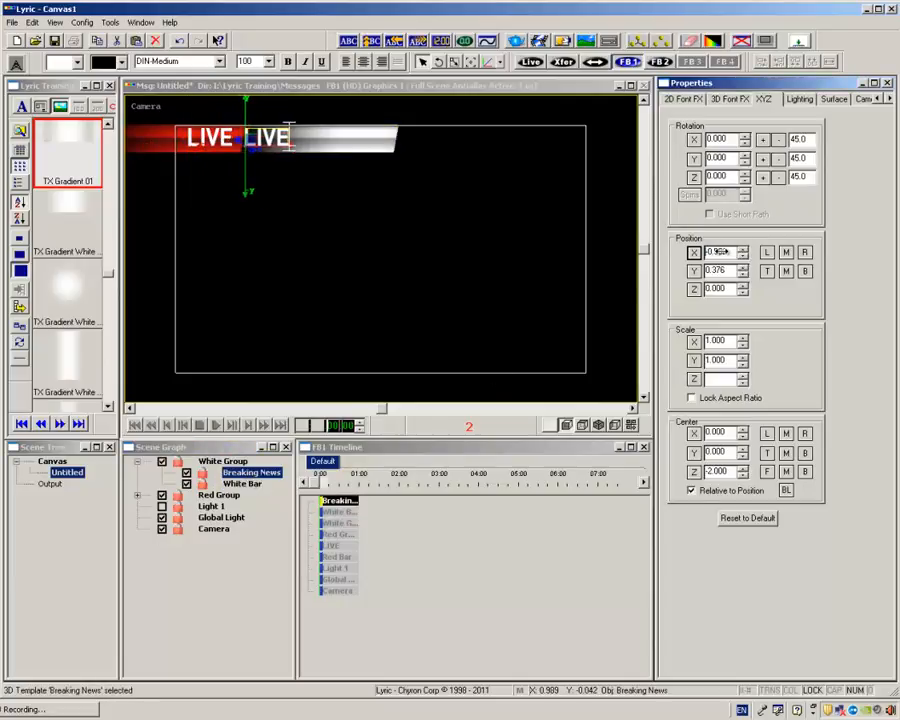
Replace the Breaking News object's text with BREAKING NEWS and reduce its font size to 73.
right_click(706, 126)
left_click(728, 146)
left_click_drag(713, 225, 643, 229)
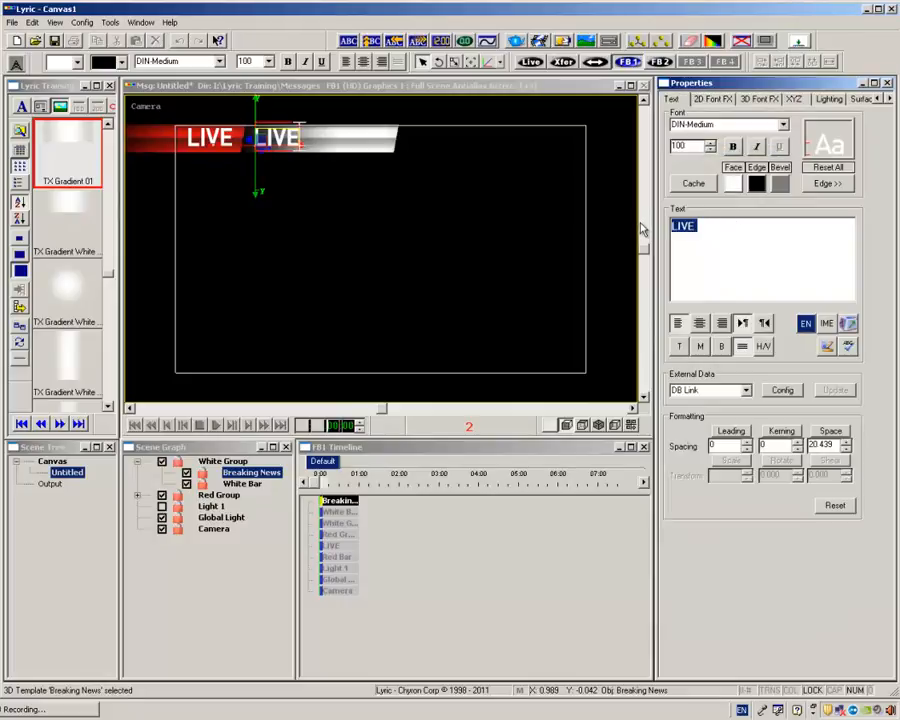
type("BREAKING ")
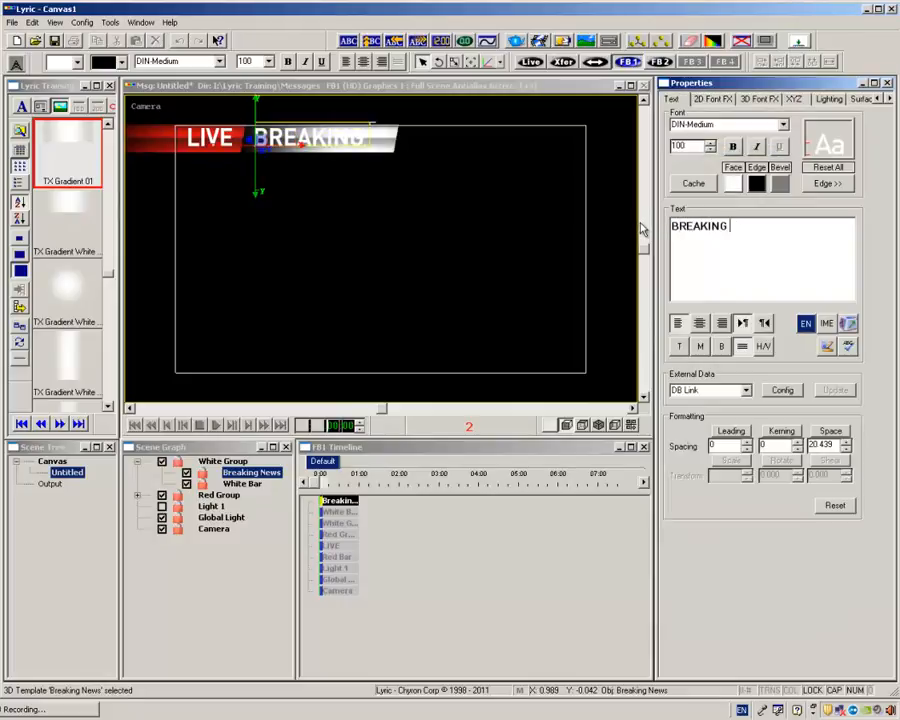
type("NEWS")
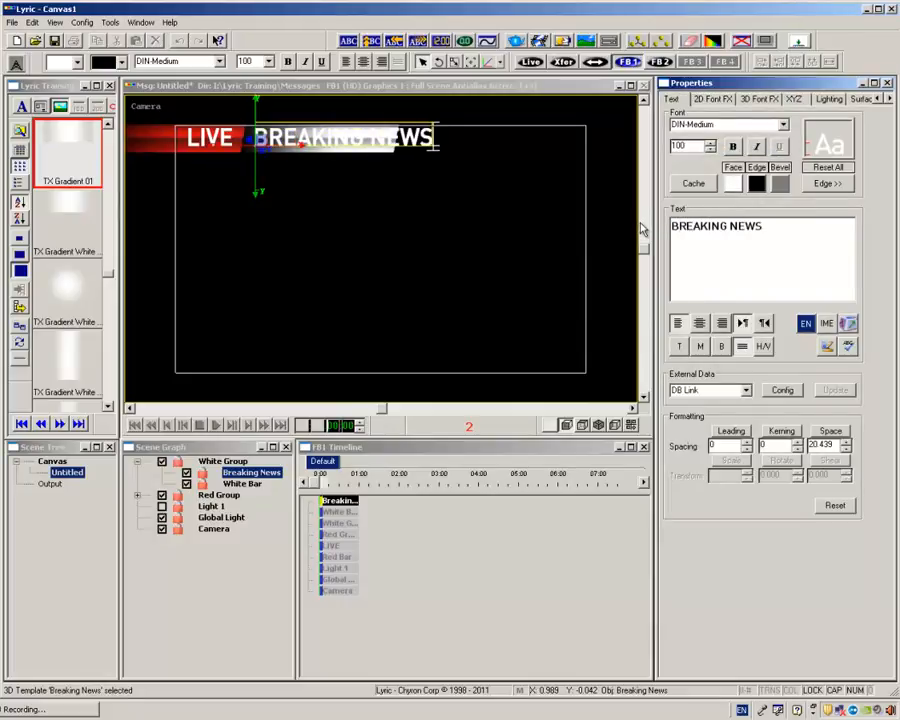
key("ctrl+a")
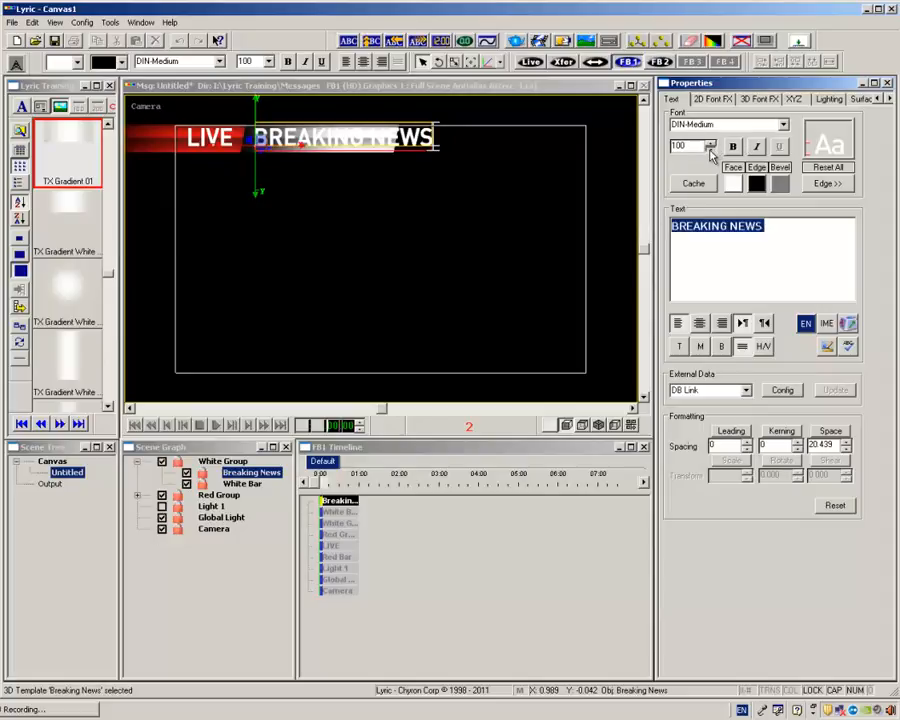
left_click(710, 149)
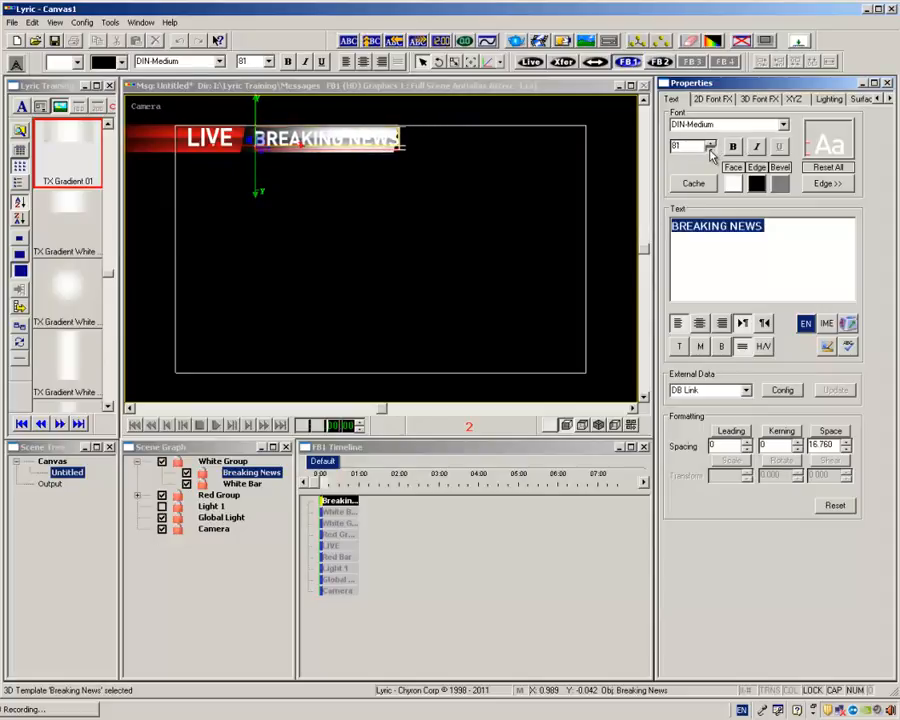
Change the face colour of the BREAKING NEWS text to solid black.
left_click(733, 185)
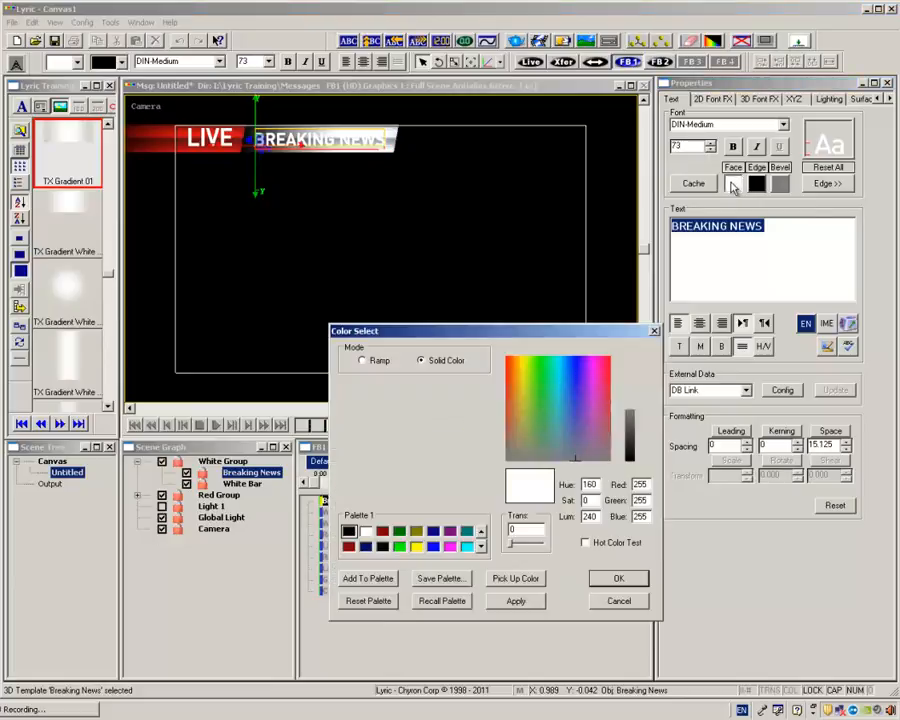
mouse_move(632, 402)
left_mouse_down()
mouse_move(639, 396)
mouse_move(638, 464)
left_mouse_up()
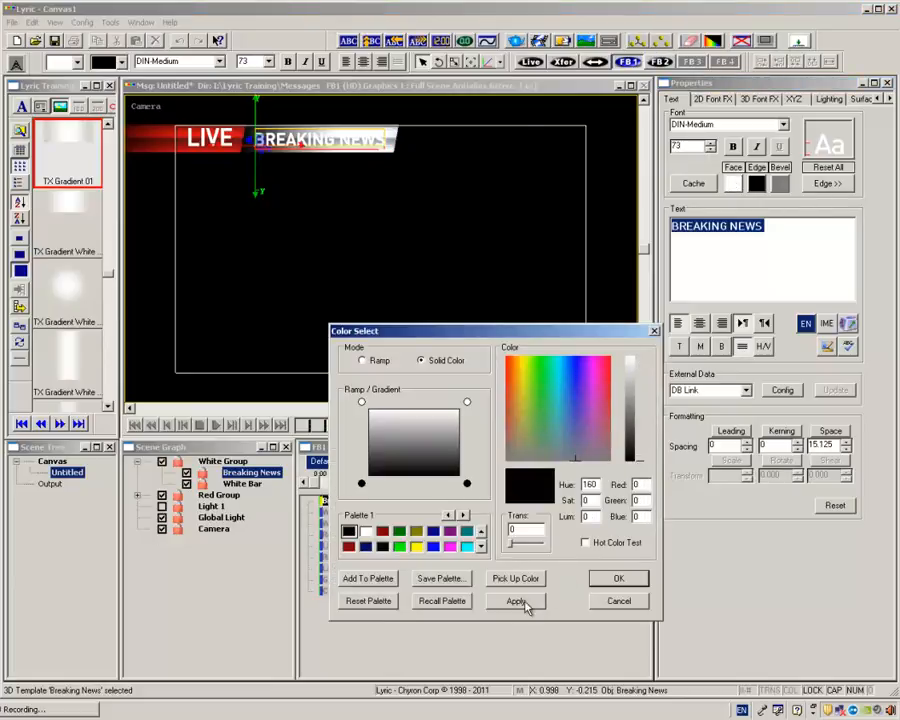
left_click(616, 578)
Set White Bar's Y scale to 0.060 and its Y position to 0.371.
left_click(792, 100)
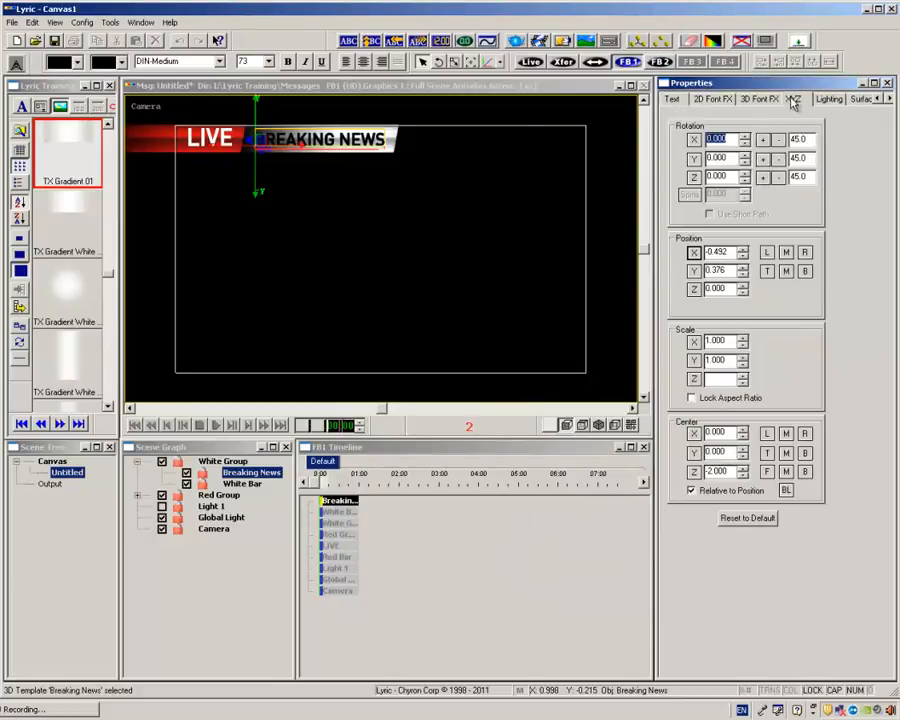
left_click(245, 485)
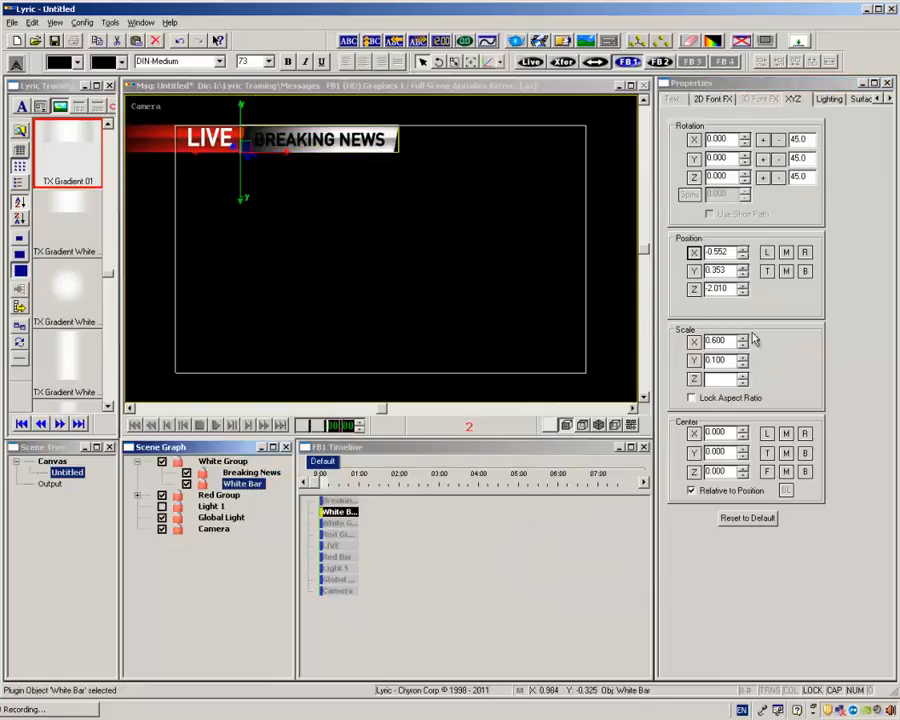
left_click(743, 365)
left_click(743, 365)
left_click(743, 365)
left_click(743, 365)
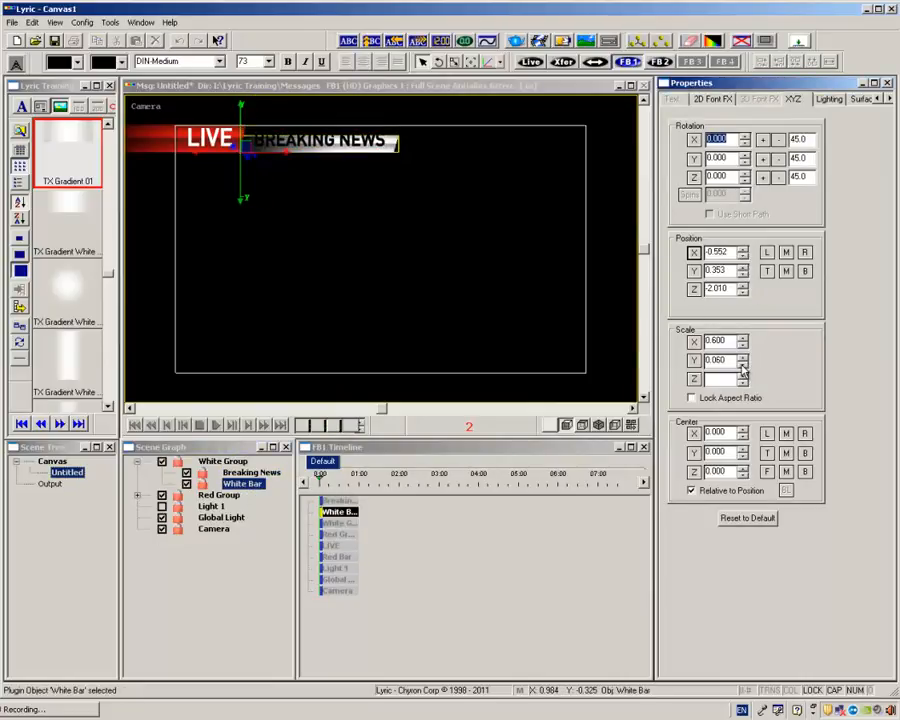
left_click_drag(715, 273, 721, 272)
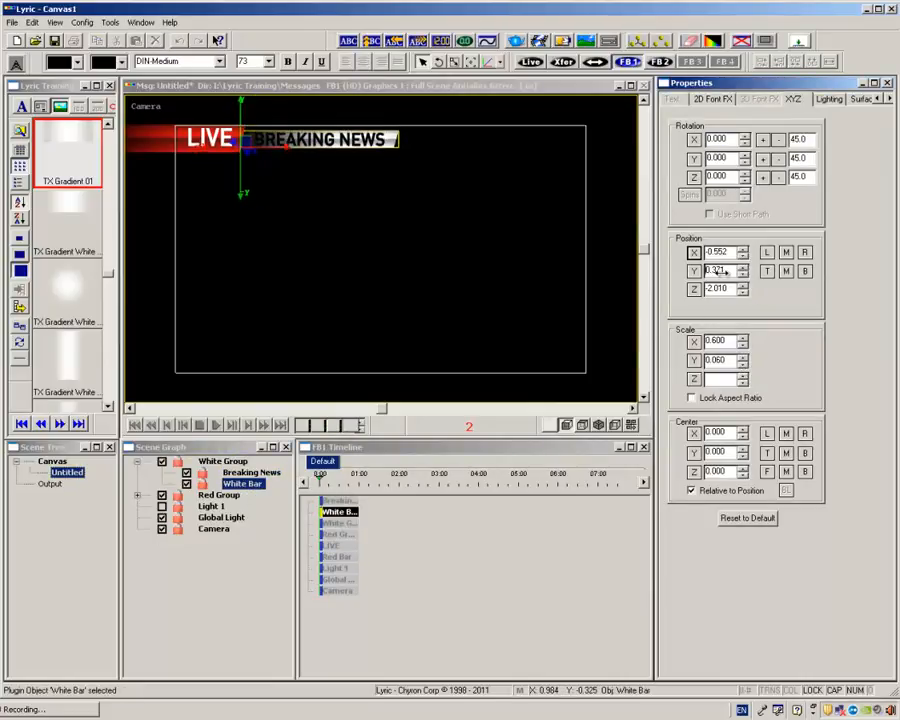
double_click(720, 271)
Set White Bar's skew to 0.020 and briefly check the graphic against the light canvas background.
right_click(773, 206)
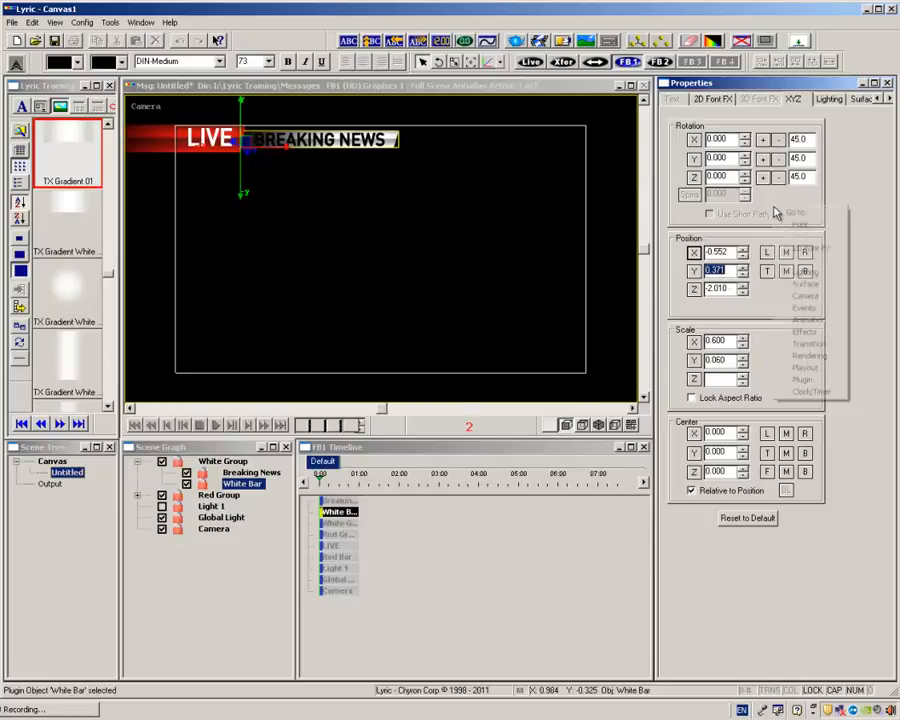
left_click(806, 381)
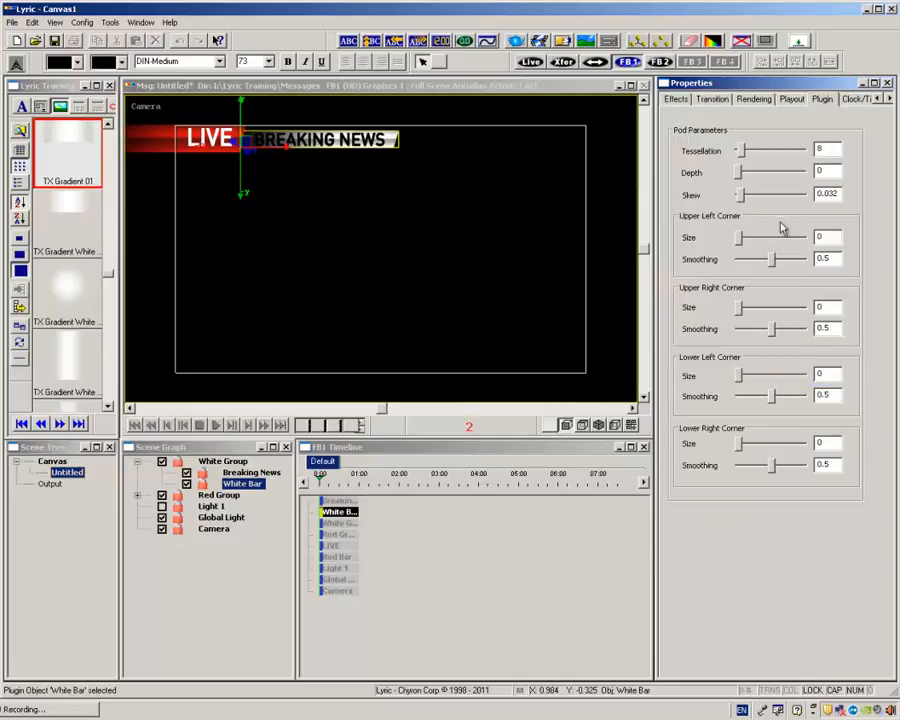
left_click_drag(829, 196, 842, 195)
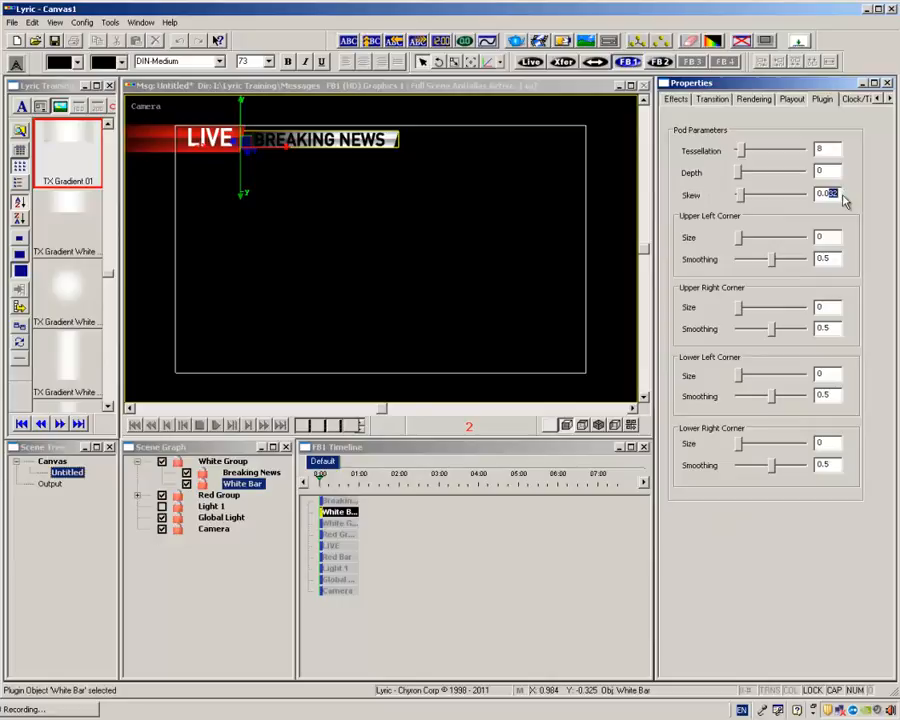
type("20")
key("Return")
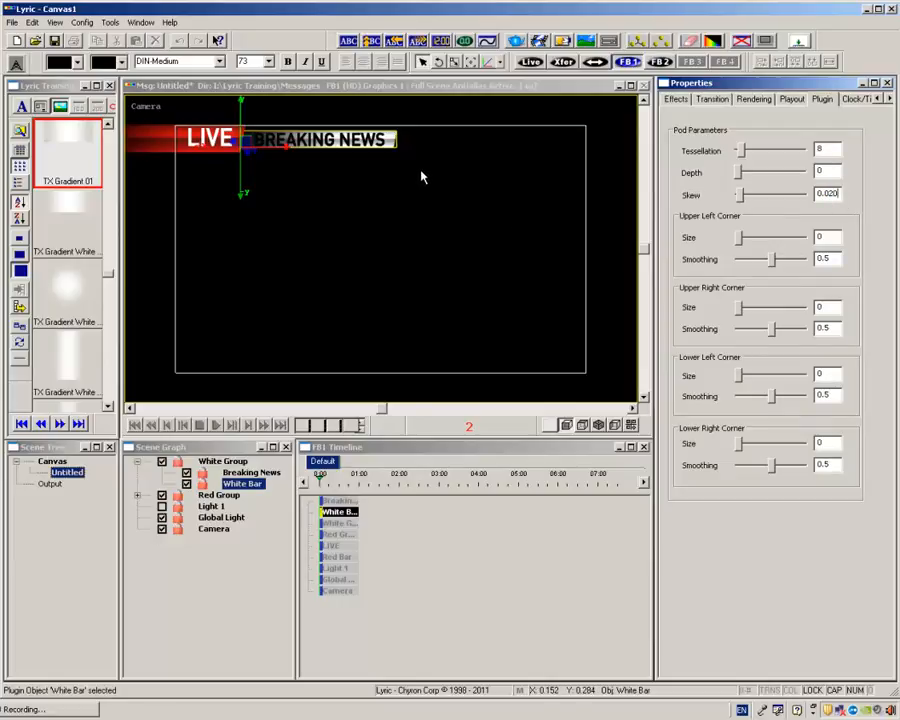
left_click(712, 42)
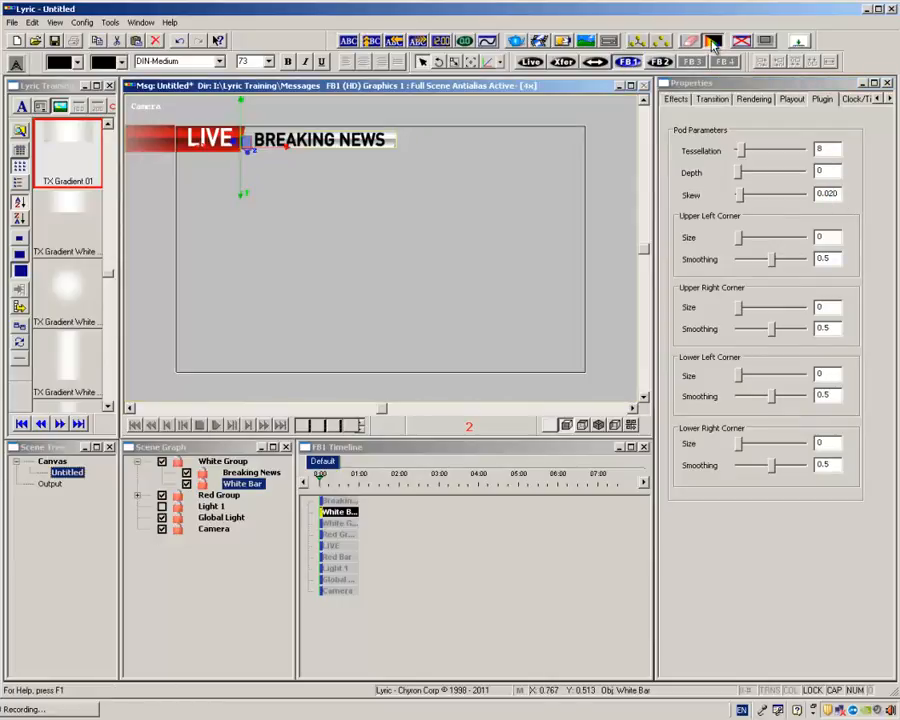
left_click(712, 42)
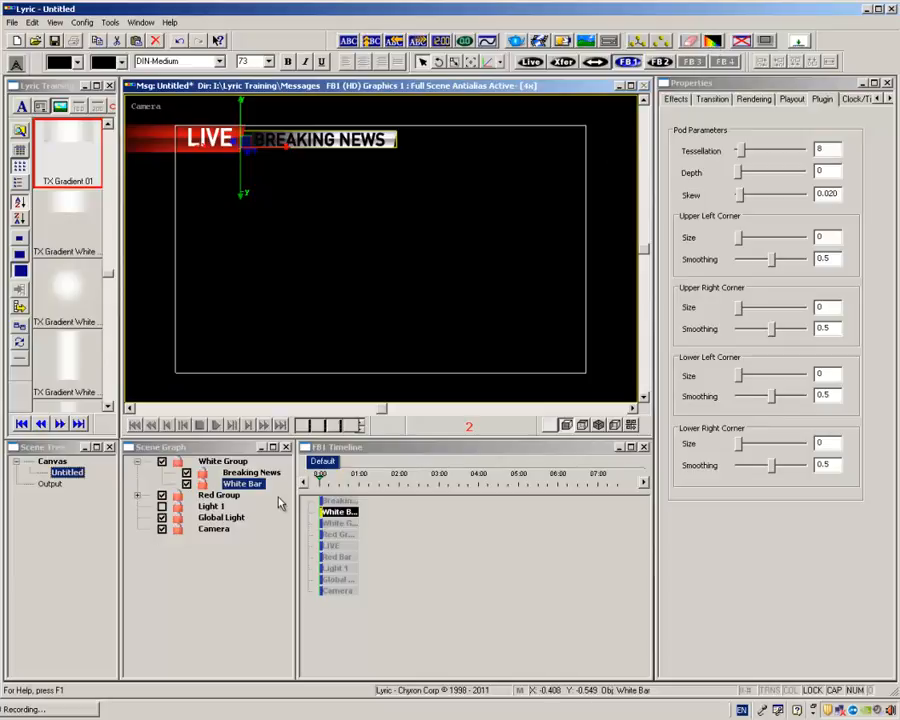
Remove the second texture from White Bar's surface by setting its source to None.
right_click(723, 118)
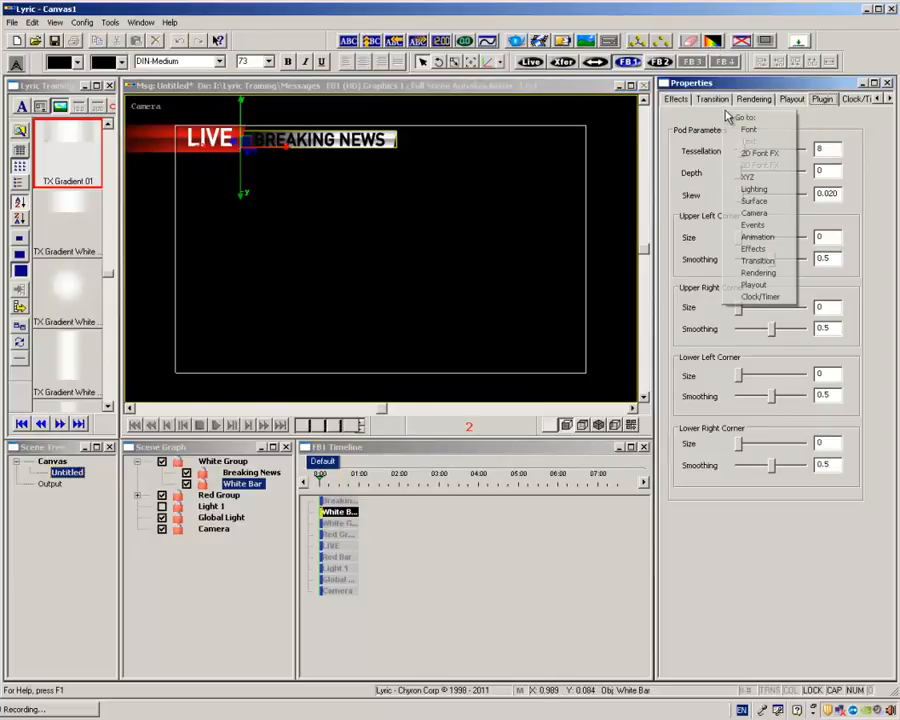
left_click(767, 200)
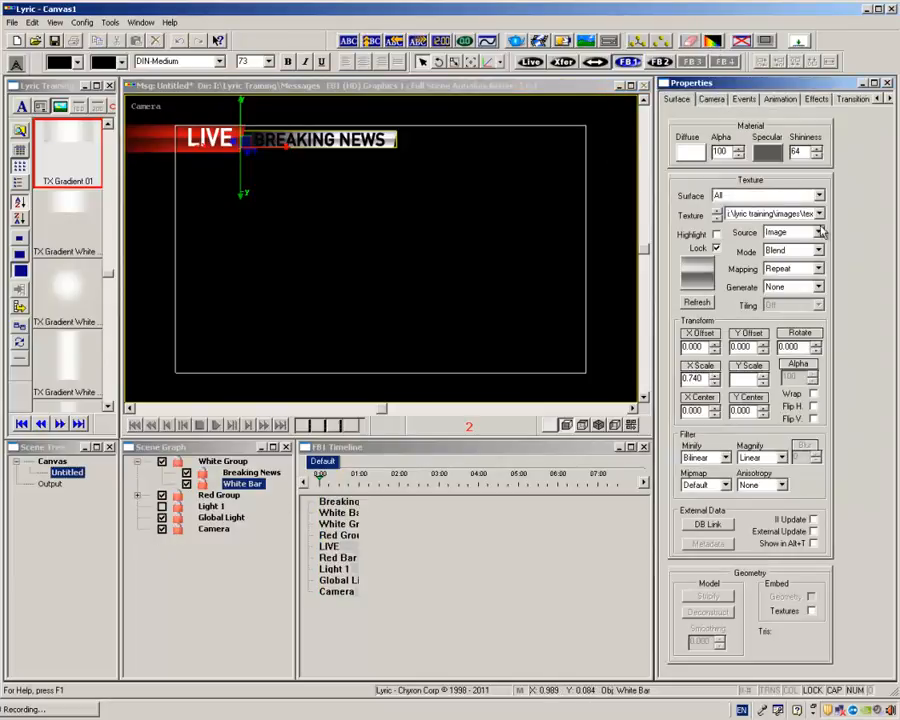
left_click(775, 213)
left_click(806, 237)
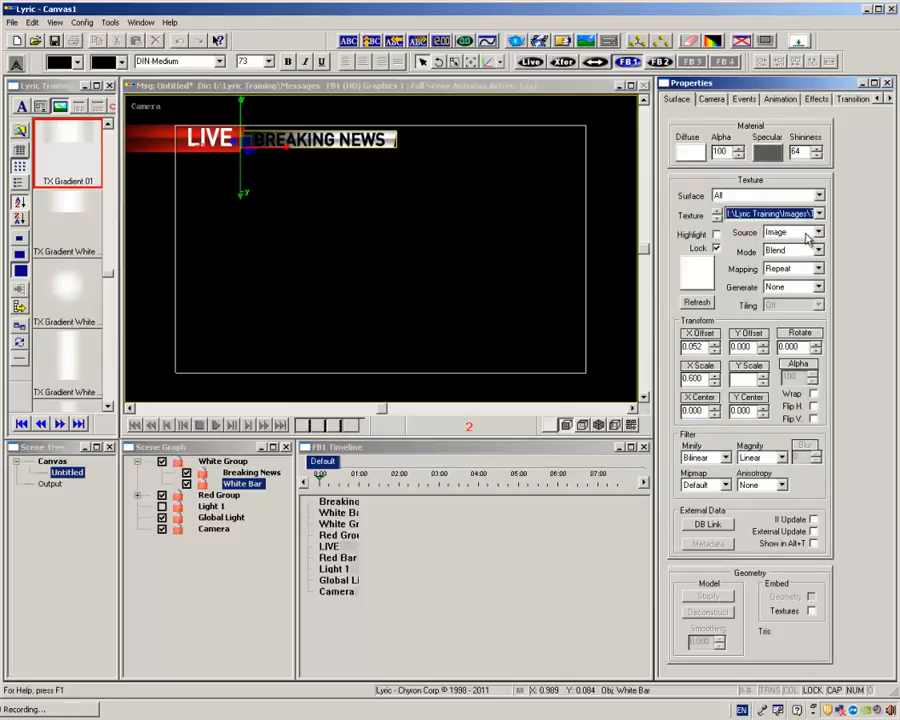
left_click(817, 232)
left_click(813, 245)
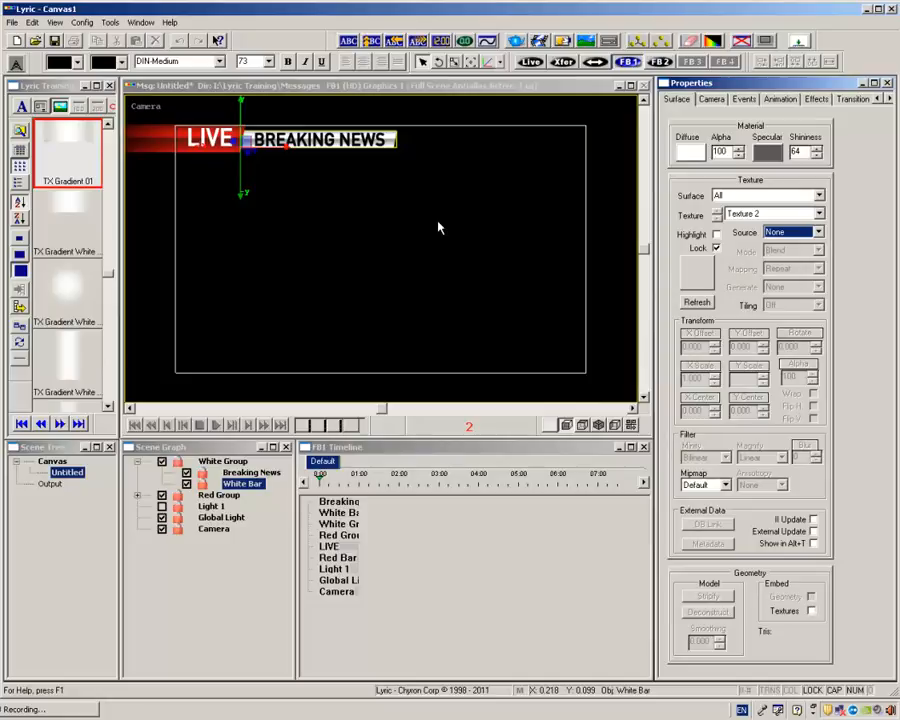
Set White Group's X position to -0.020.
left_click(225, 463)
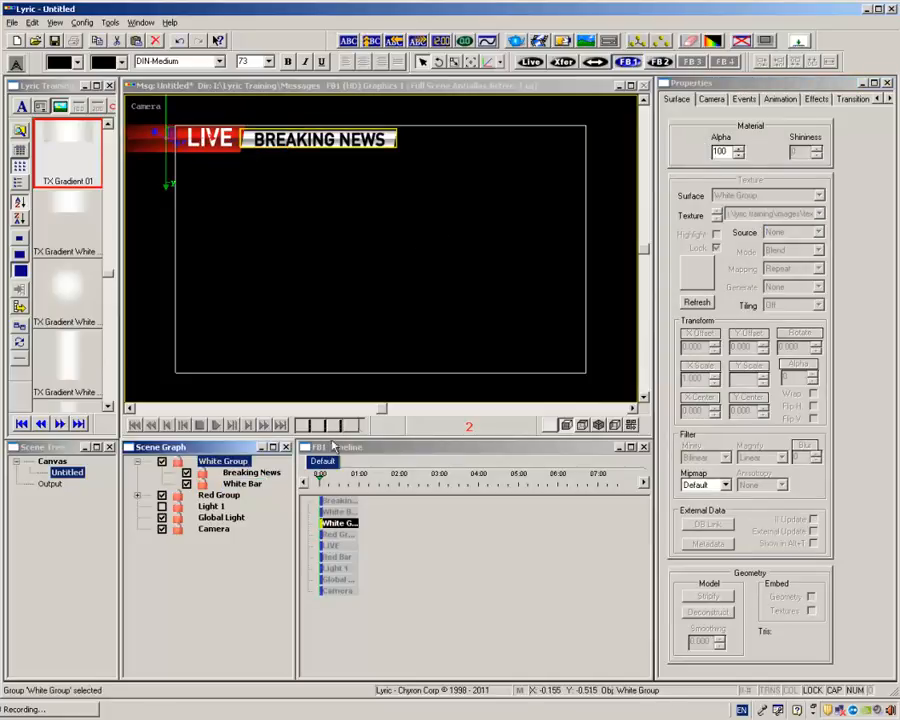
right_click(690, 140)
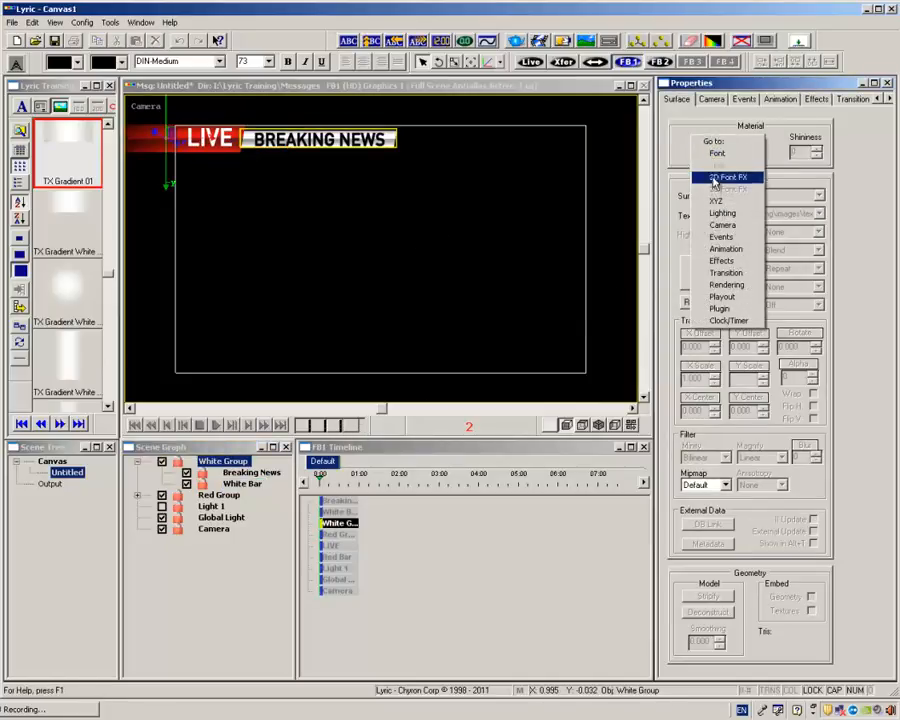
left_click(716, 202)
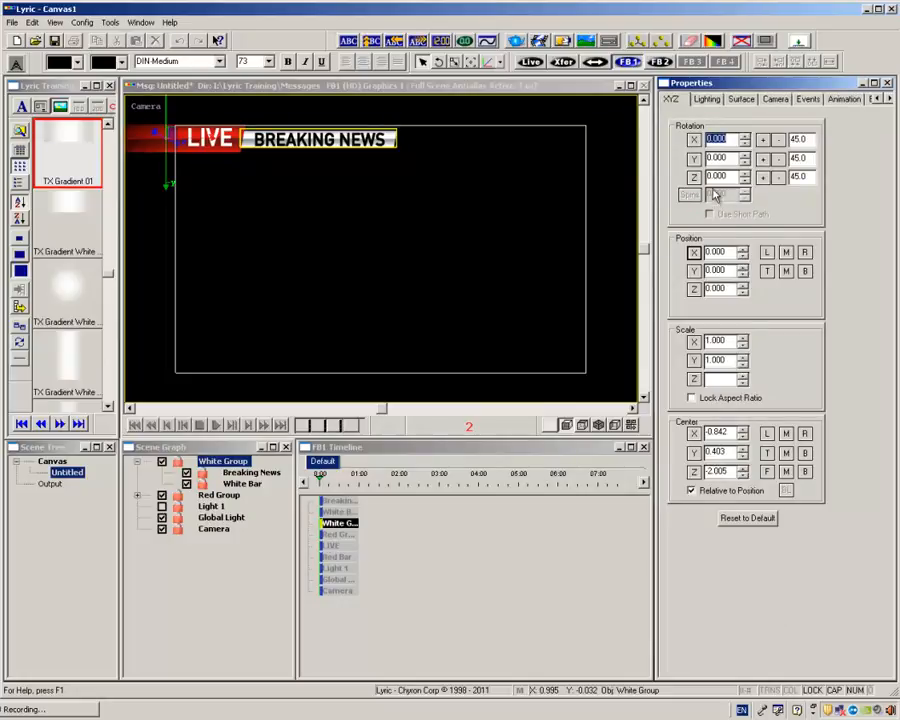
mouse_move(731, 252)
left_mouse_down()
mouse_move(700, 252)
mouse_move(736, 251)
left_mouse_up()
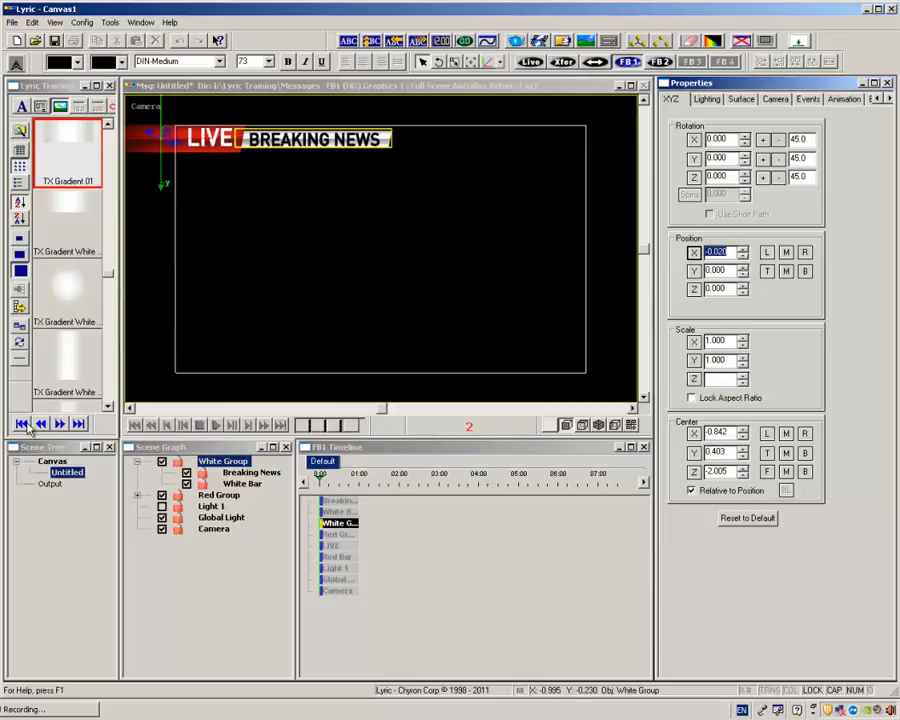
Add the AA Mask image to the canvas and move it below the title bars to about X -0.480, Y 0.075.
left_click(112, 279)
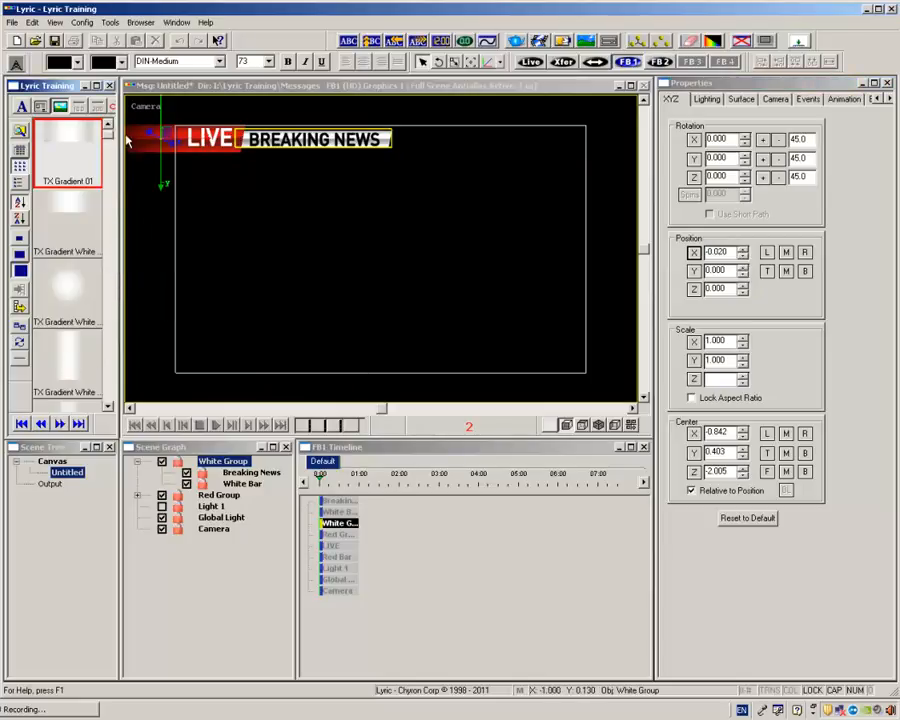
left_click_drag(127, 140, 128, 132)
double_click(70, 152)
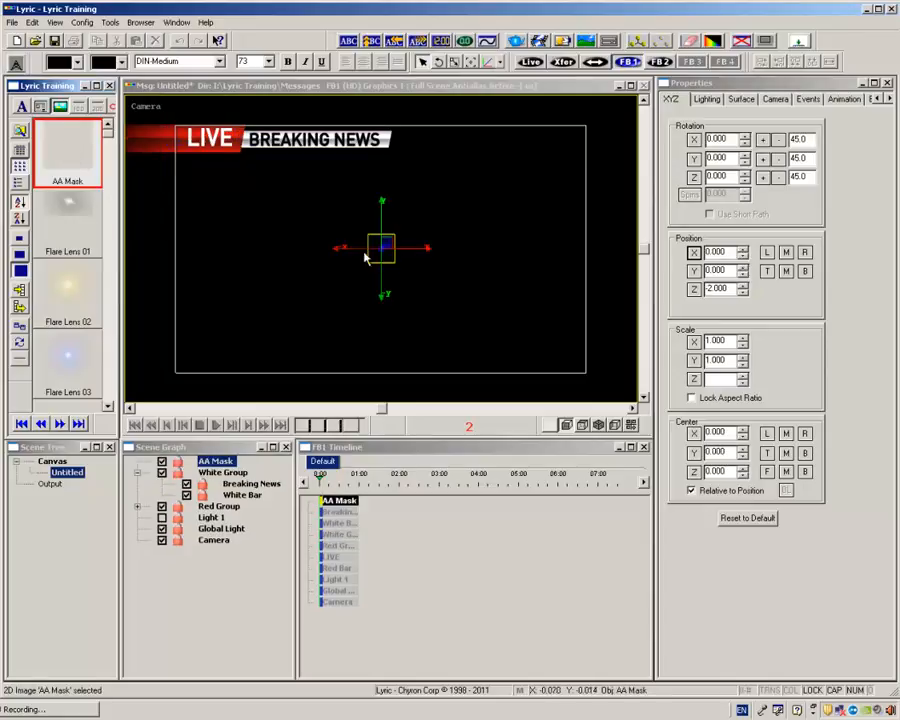
left_click_drag(365, 258, 241, 237)
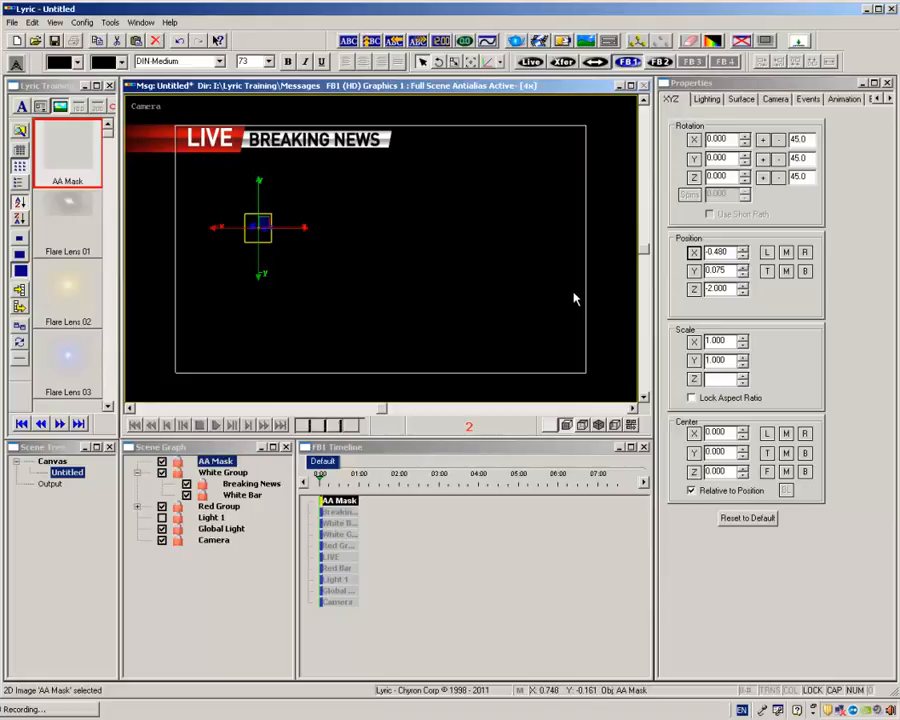
Scale AA Mask to X 6.680 and Y 1.860, and move it over the red LIVE bar to about X -0.987, Y 0.396.
left_click_drag(715, 340, 899, 339)
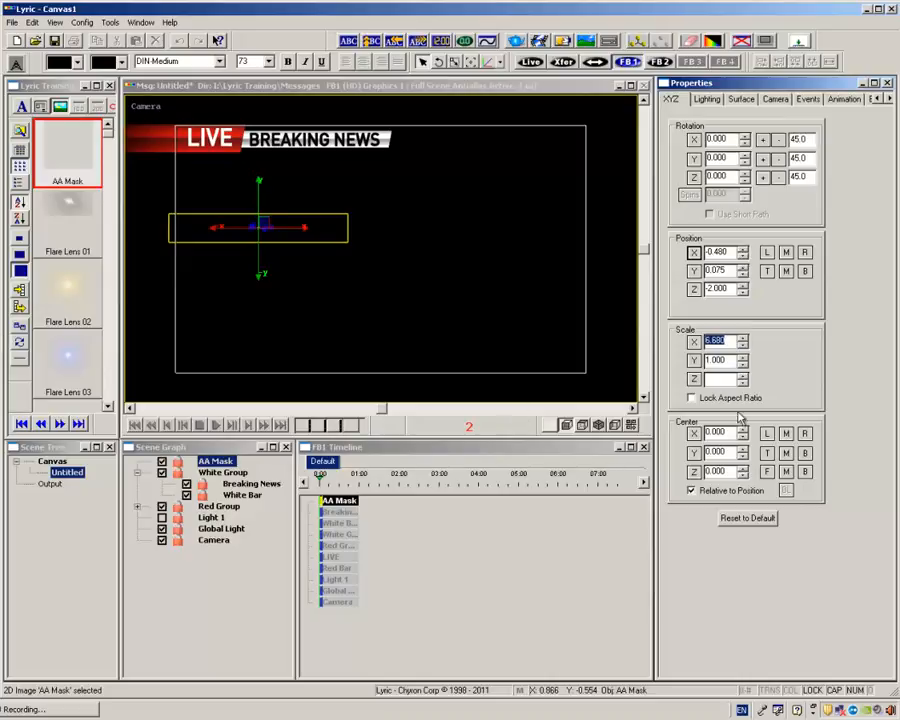
left_click_drag(707, 359, 739, 360)
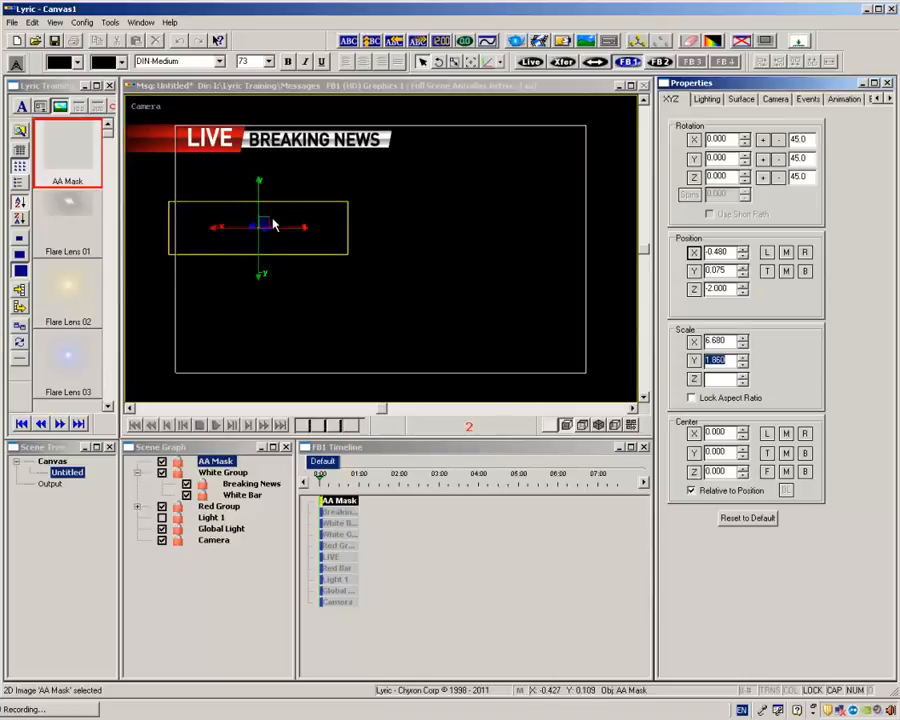
left_click_drag(270, 219, 146, 135)
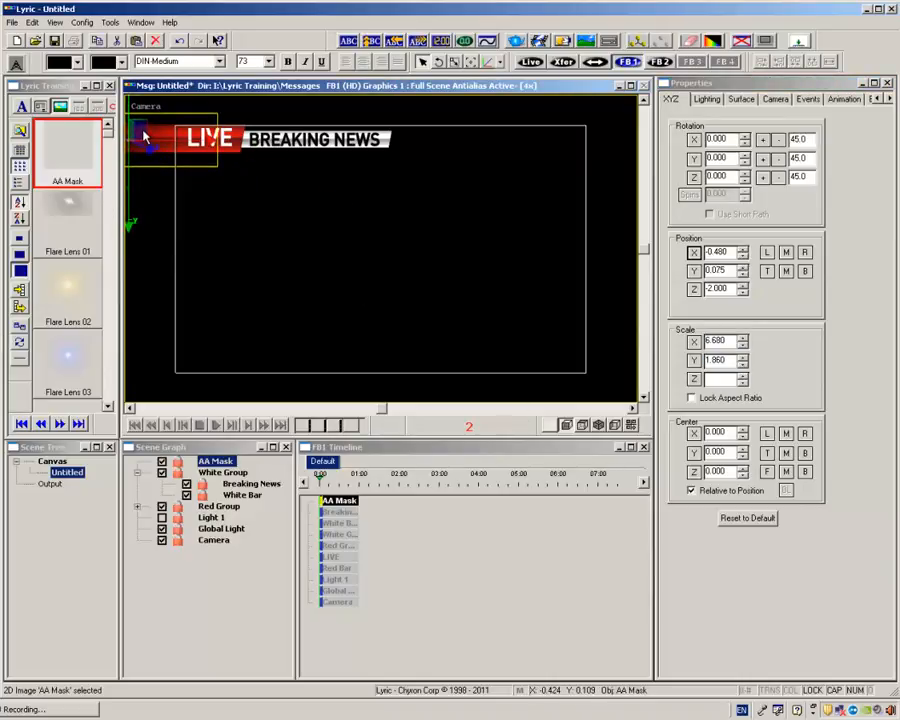
Turn AA Mask into a mask object and assign it to mask layer 1.
right_click(146, 135)
left_click(186, 246)
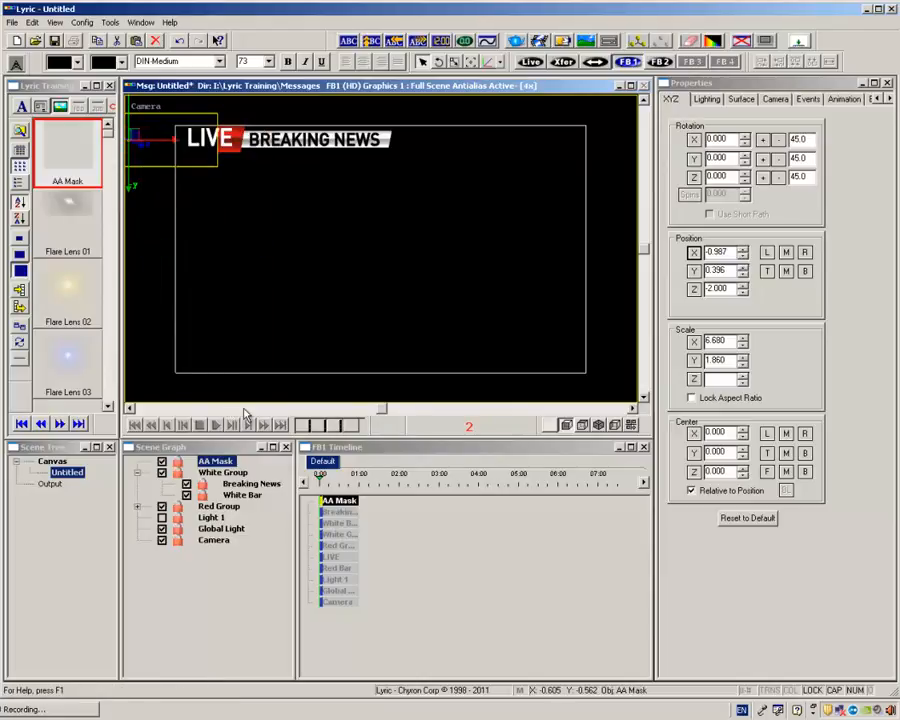
right_click(242, 463)
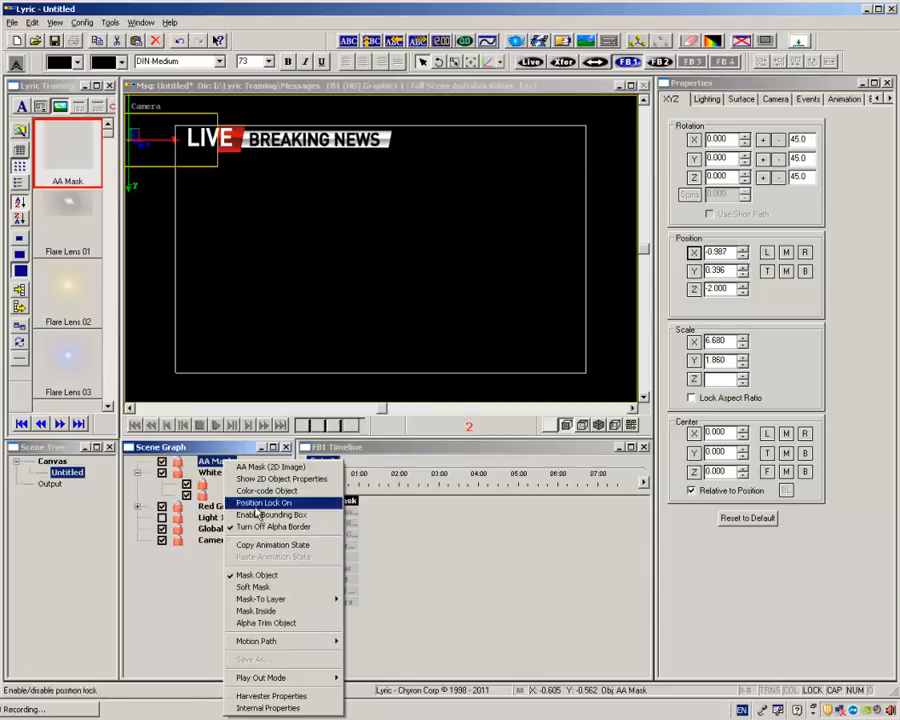
mouse_move(260, 599)
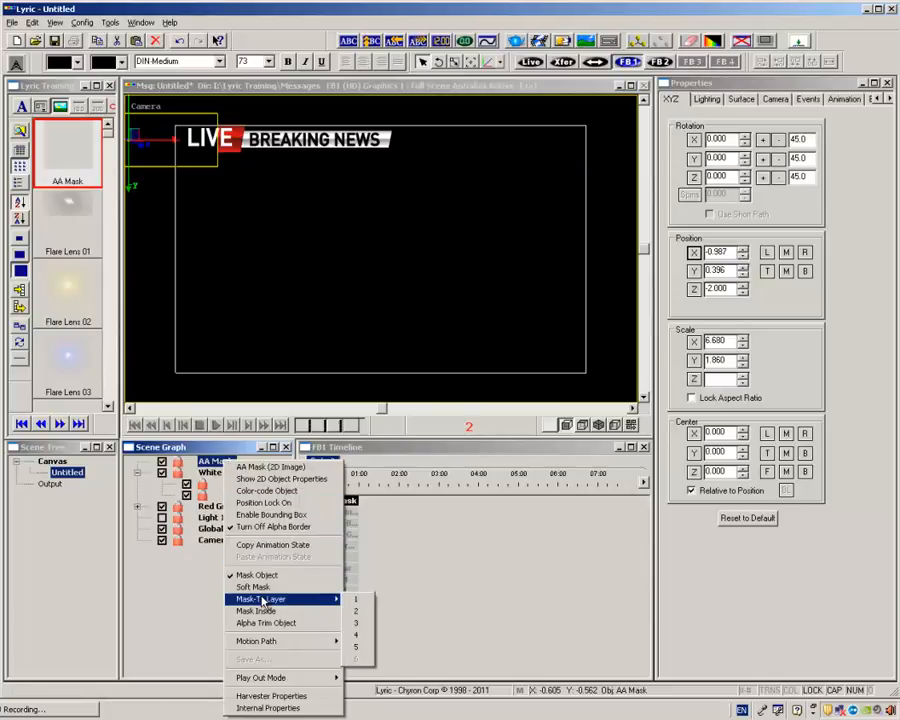
left_click(366, 600)
Assign both the Breaking News text and White Bar to mask layer 1.
left_click(250, 485)
right_click(250, 487)
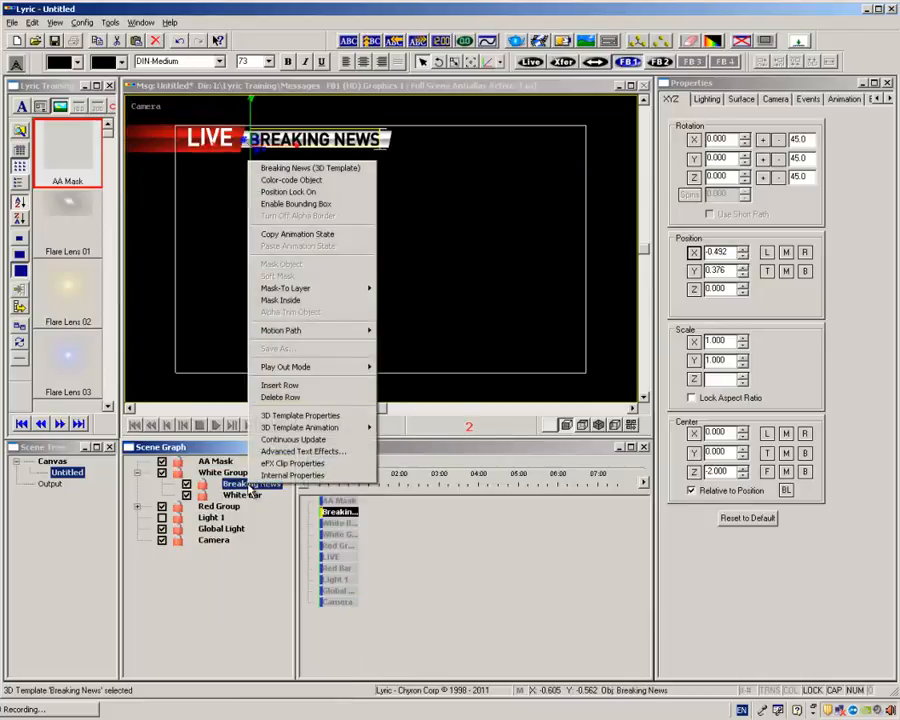
mouse_move(297, 290)
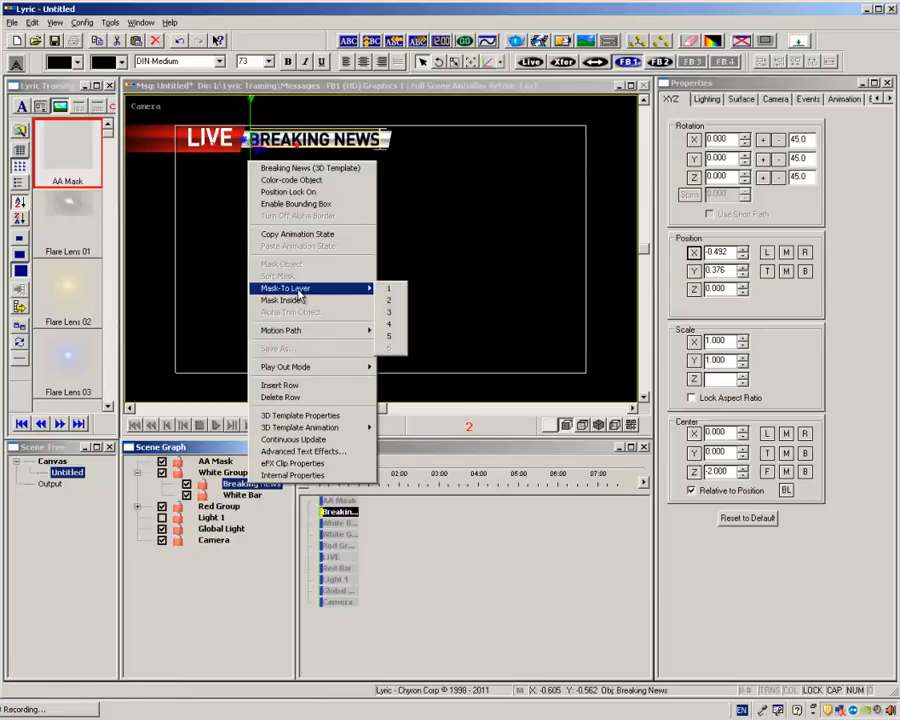
left_click(389, 289)
left_click(245, 496)
right_click(247, 497)
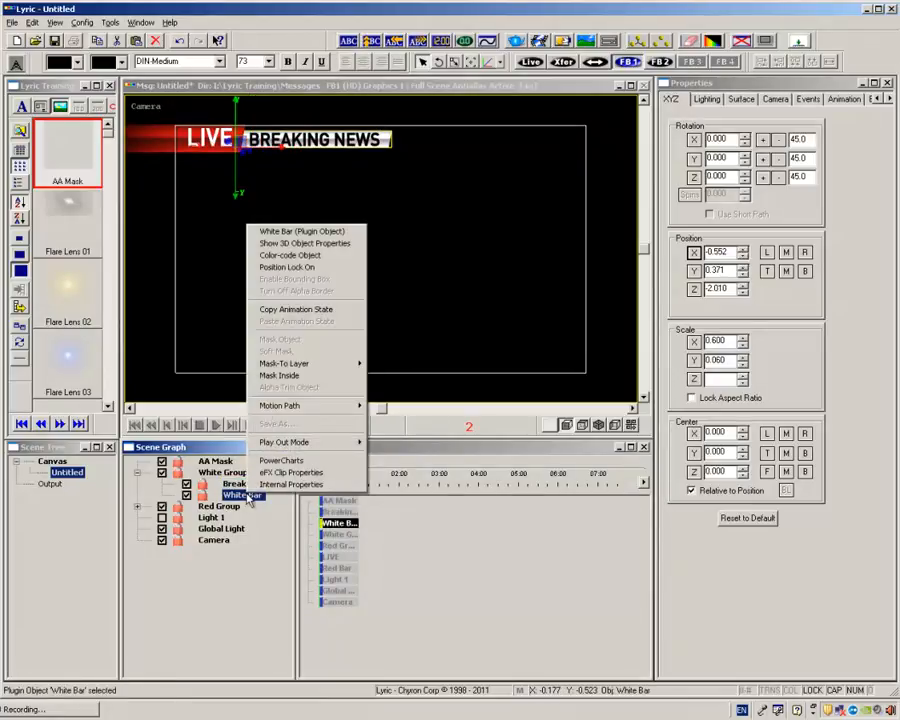
mouse_move(305, 367)
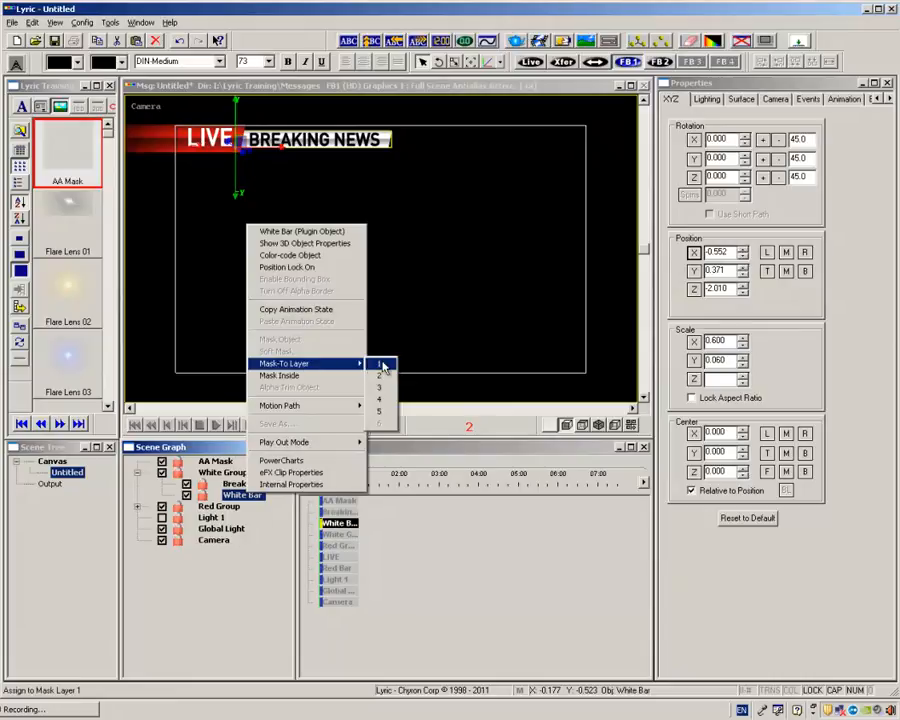
left_click(380, 364)
Slide White Group behind the LIVE bar to X position -0.380 to test the mask.
left_click(224, 473)
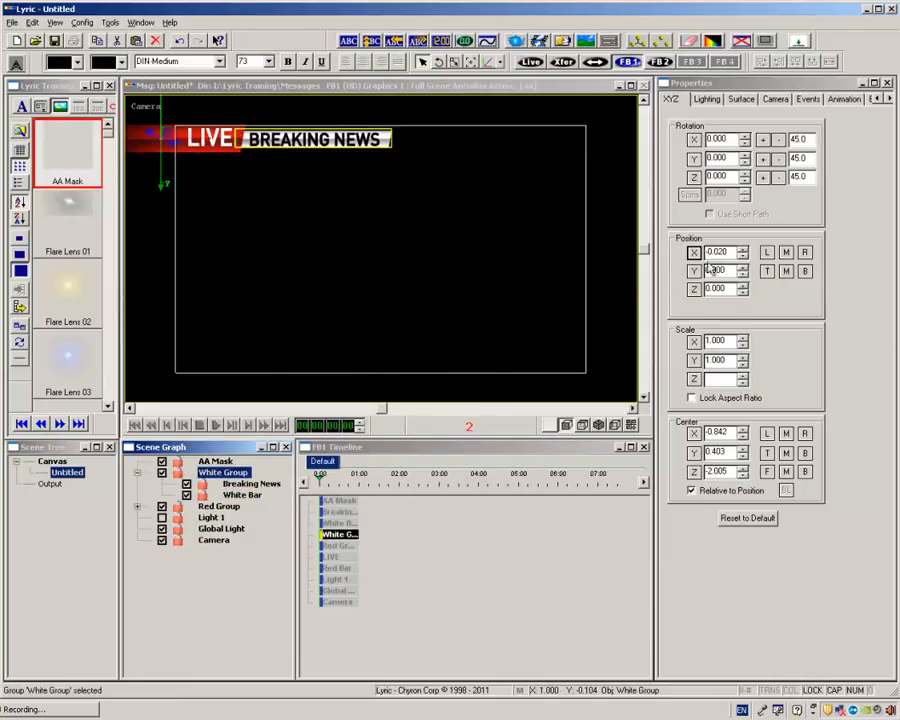
left_click_drag(697, 252, 697, 252)
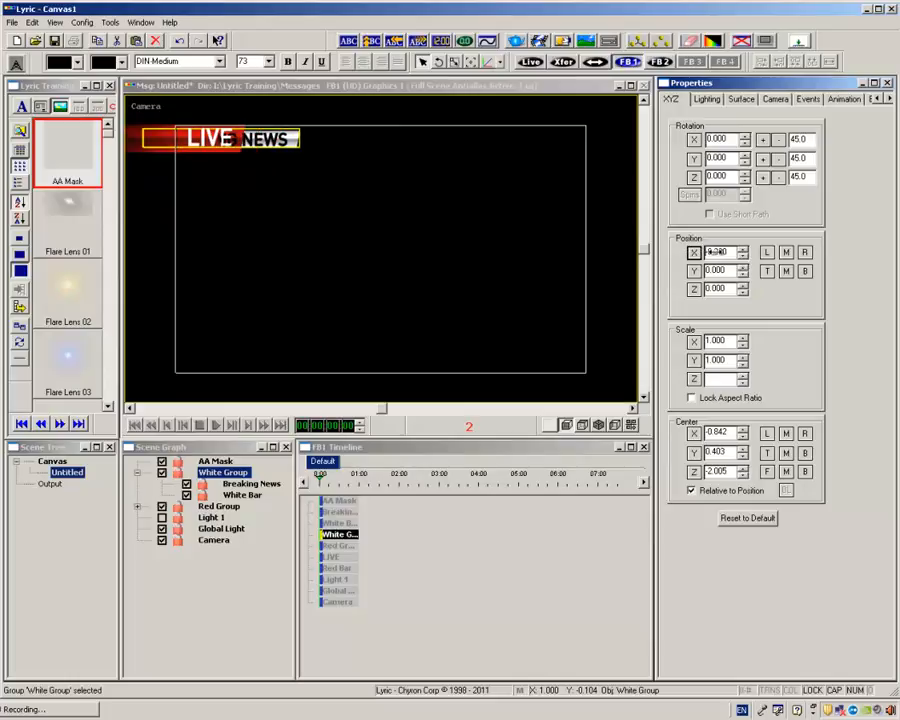
Set the Breaking News text's Z position to -0.020 and push White Bar slightly farther back in Z, behind the text.
left_click(251, 483)
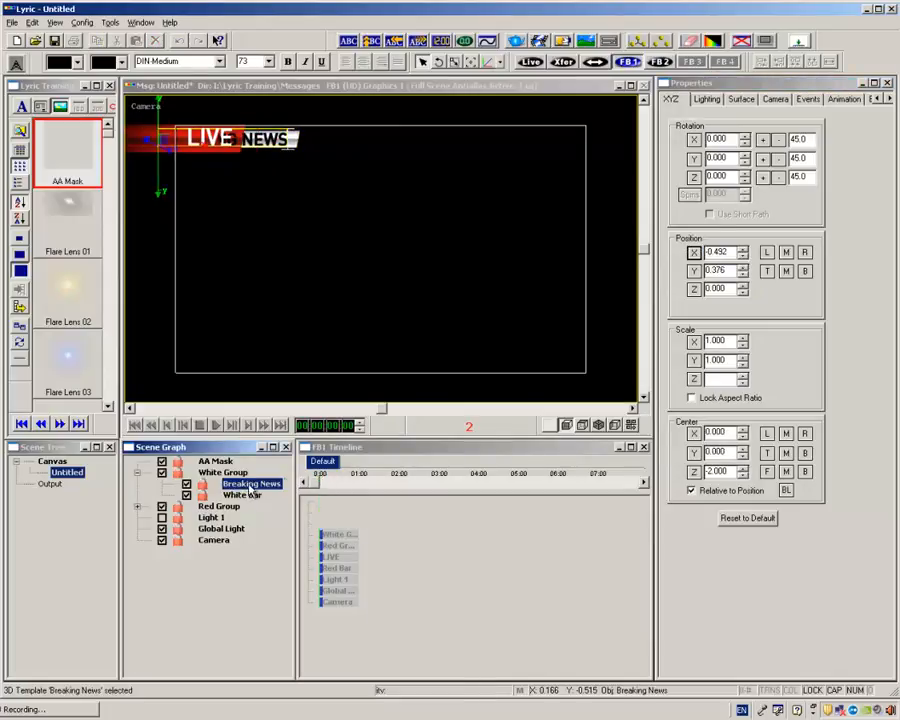
left_click(743, 293)
left_click(743, 293)
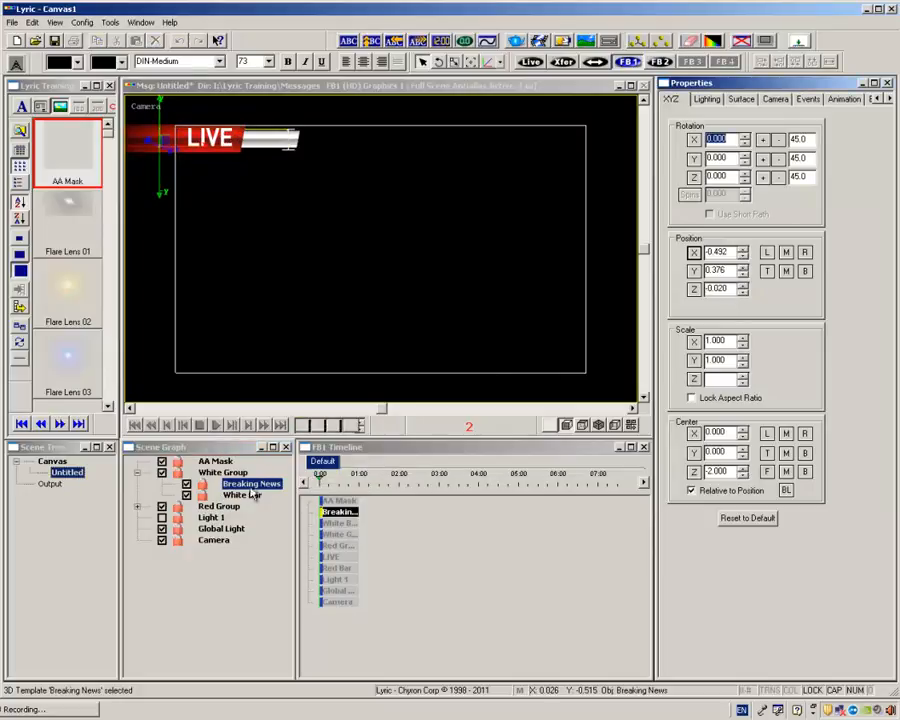
left_click(250, 495)
left_click(743, 293)
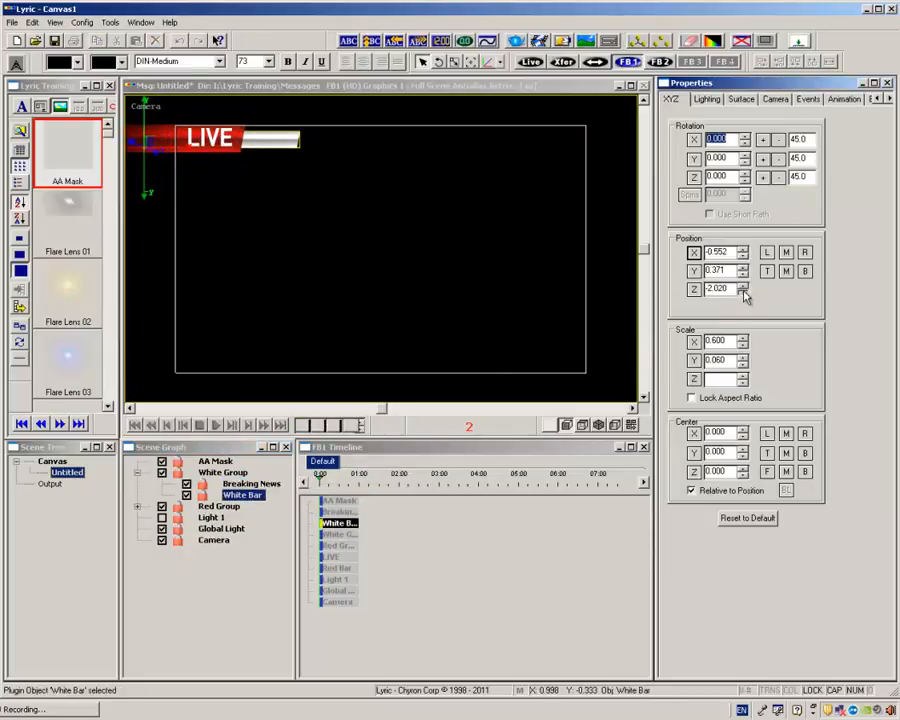
left_click(743, 293)
Slide White Group horizontally to check the masking, and reset its X position to the default.
left_click(228, 472)
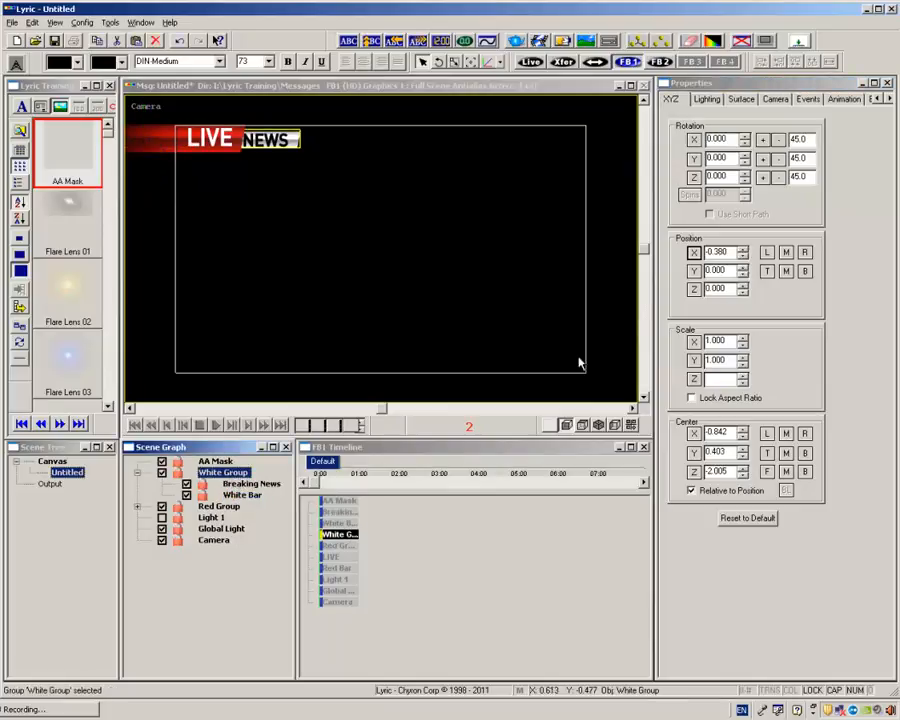
left_click_drag(728, 256, 703, 255)
left_click(694, 254)
Record the finished graphic as message 1 in the Lyric Training Messages folder.
left_click(428, 170)
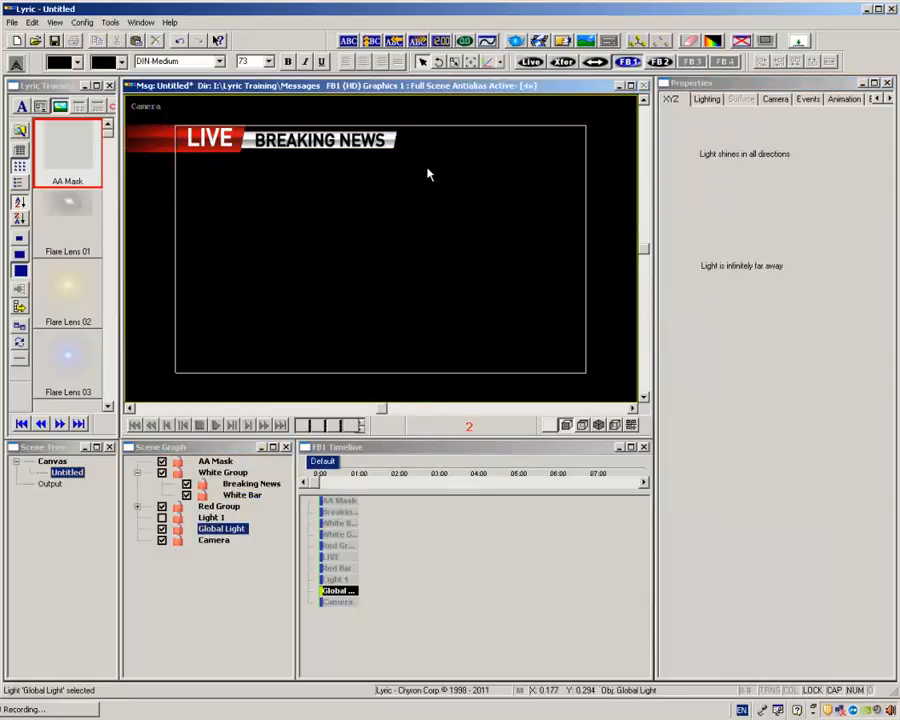
key("ctrl+r")
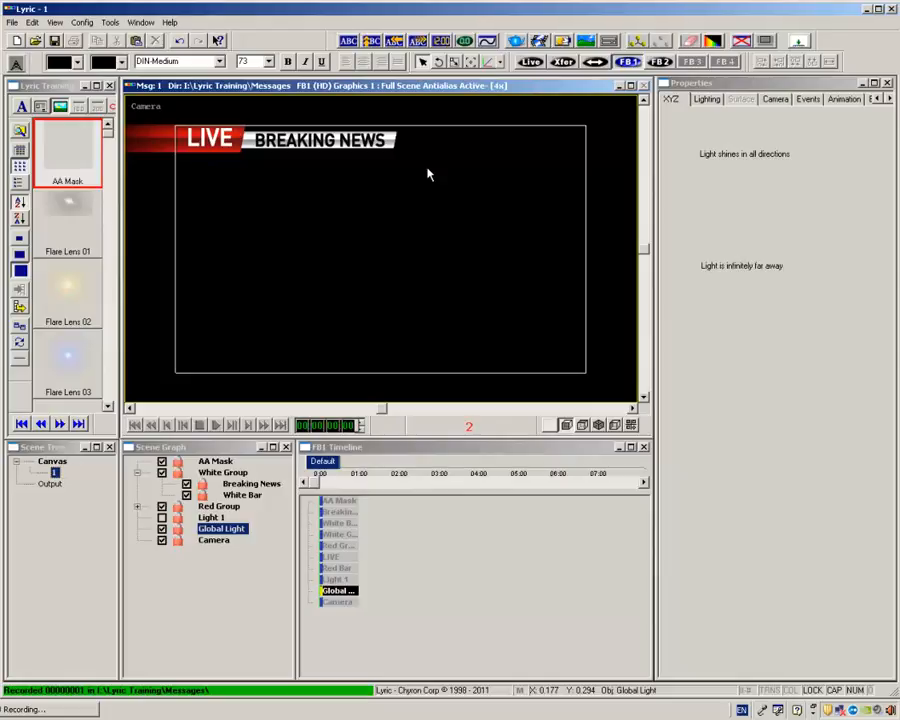